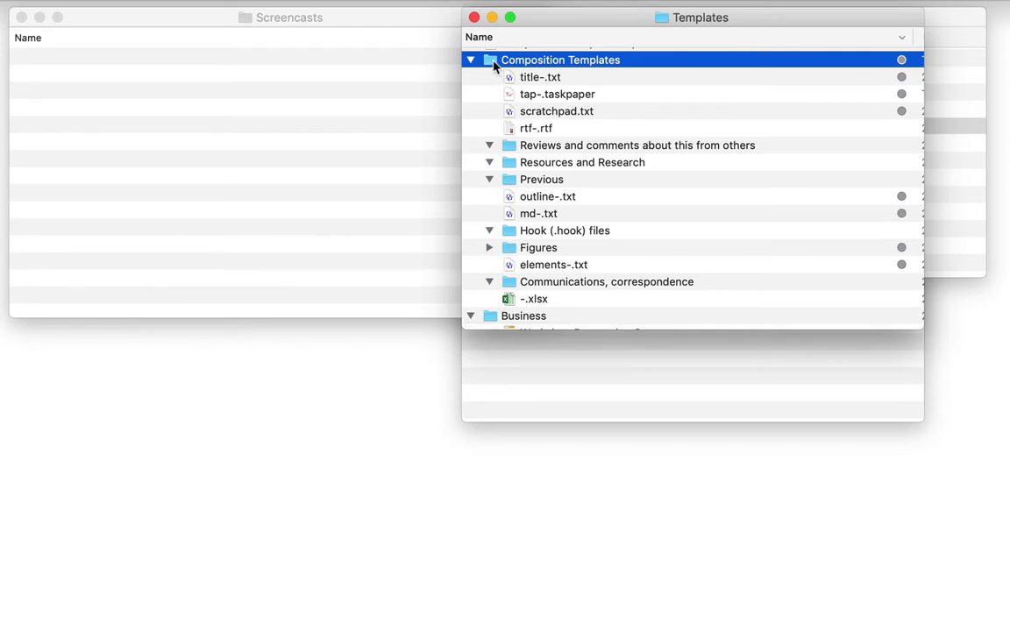
Copy the Composition Templates folder into Screencasts and rename the copy as 2020-05 TaskPaper and Hook Screencast
left_click_drag(494, 66, 181, 67)
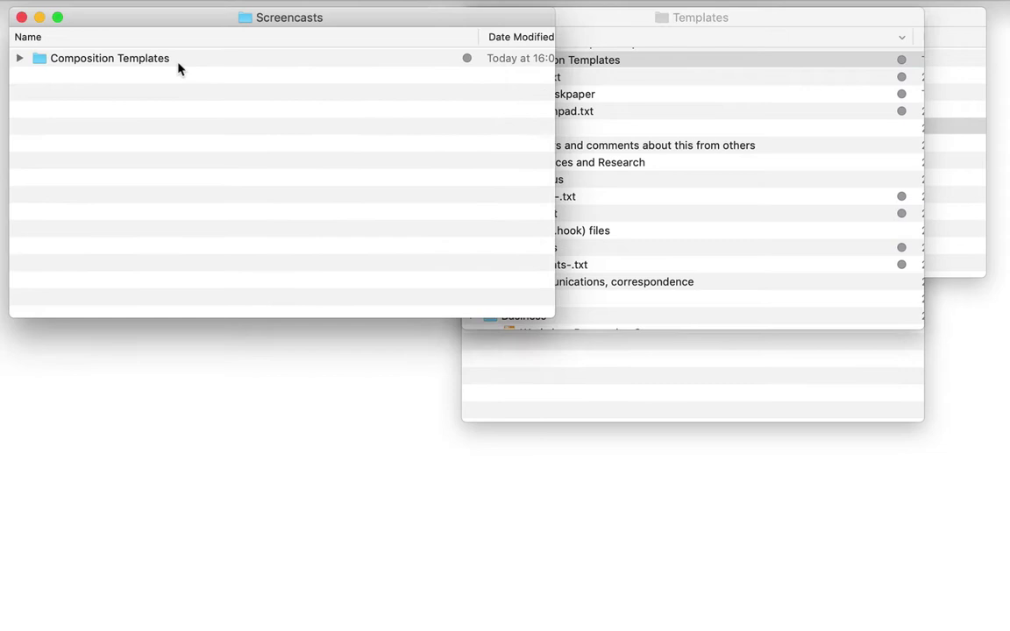
key("Return")
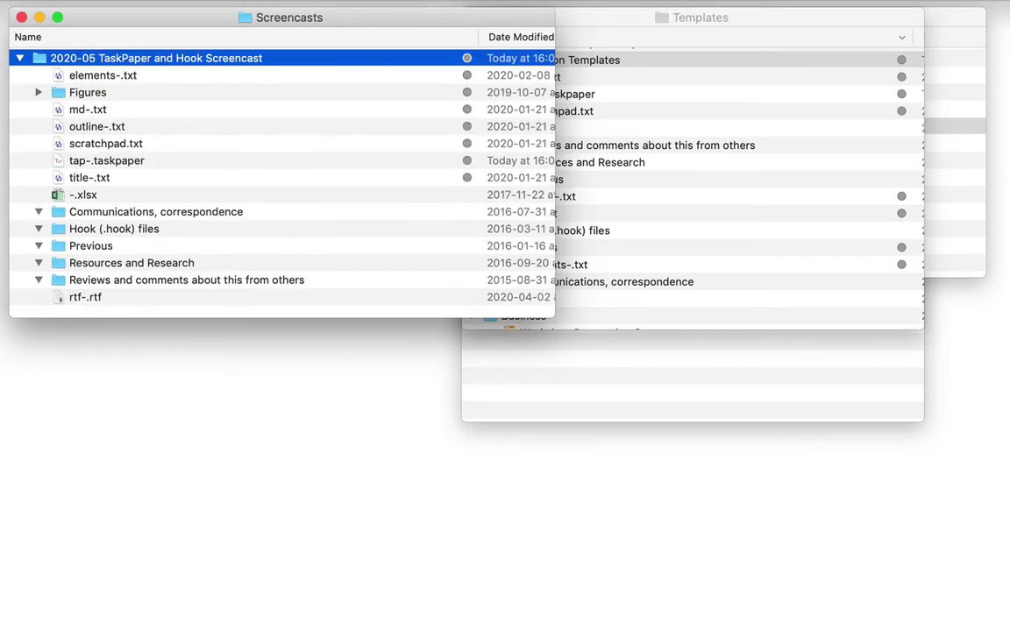
Batch rename the 14 items in the new project folder, inserting 2020-05 TaskPaper and Hook Screencast after the hyphen in the template file names
key("super+a")
right_click(158, 72)
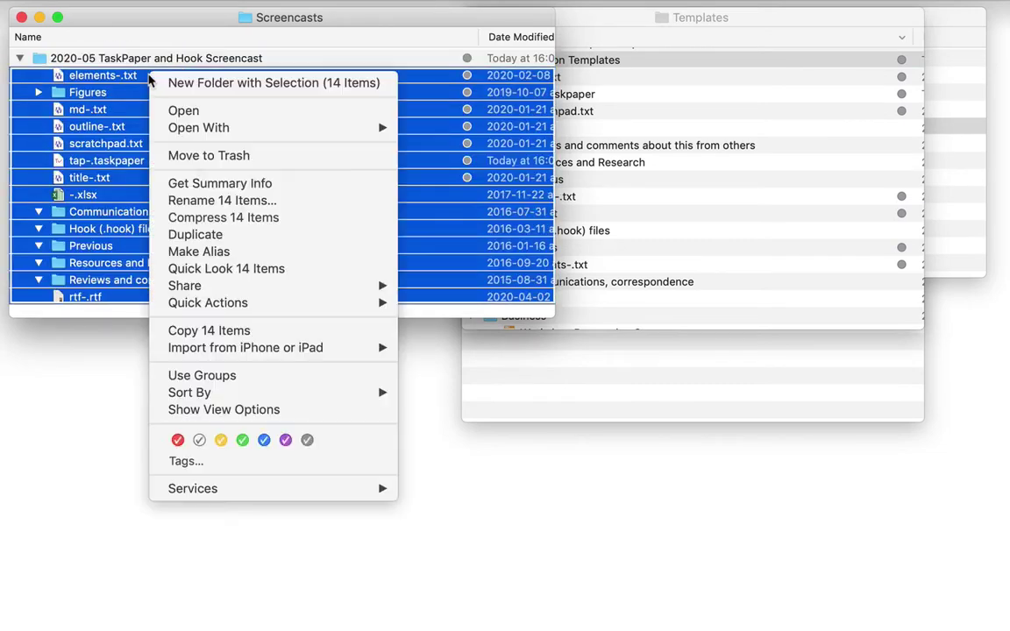
left_click(203, 194)
left_click(419, 123)
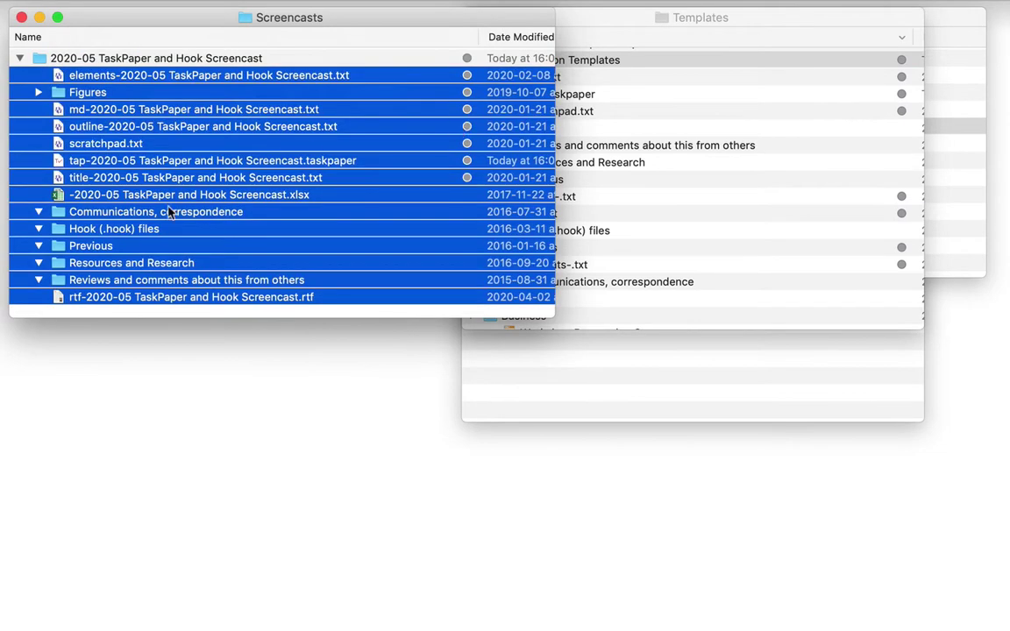
Delete the .xlsx and .rtf files from the 2020-05 TaskPaper and Hook Screencast folder
left_click(114, 58)
left_click(106, 197)
key("super+BackSpace")
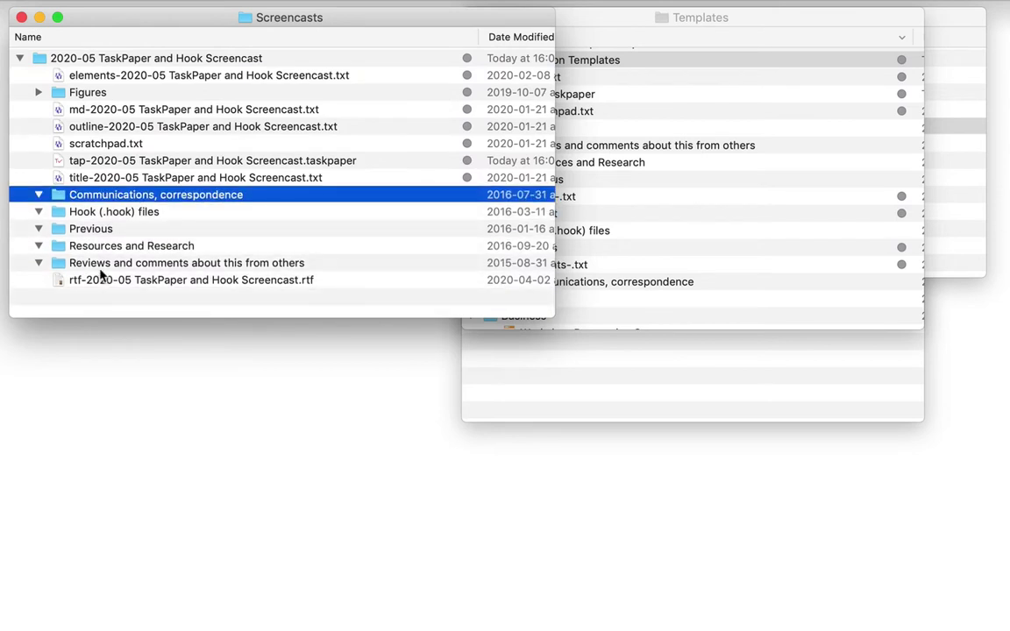
left_click(106, 284)
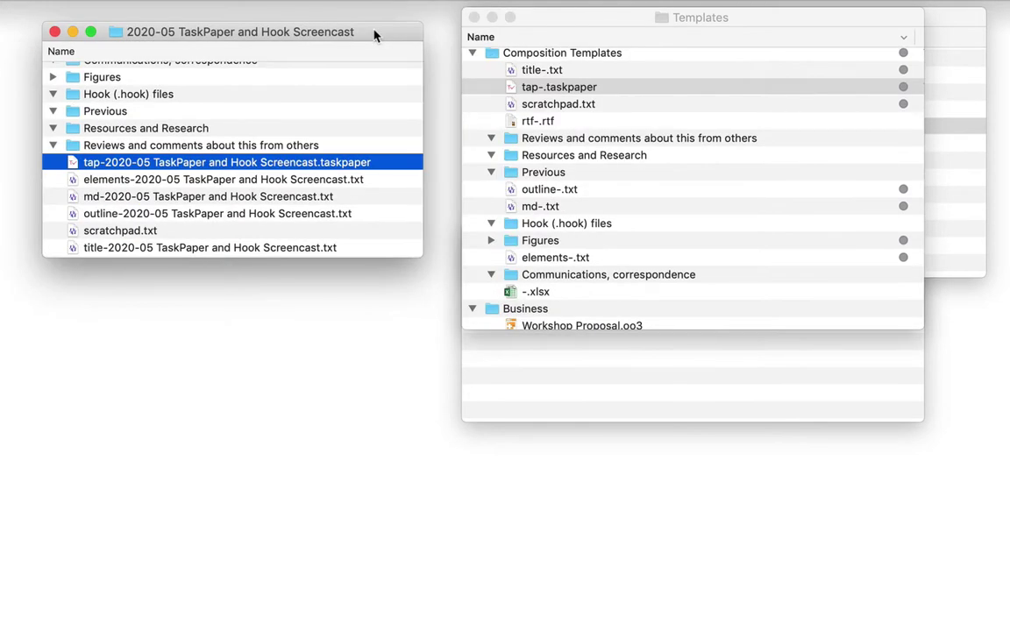
Open the project's tap .taskpaper file and enter "tell person on twitter." under Post-completion tasks
double_click(194, 170)
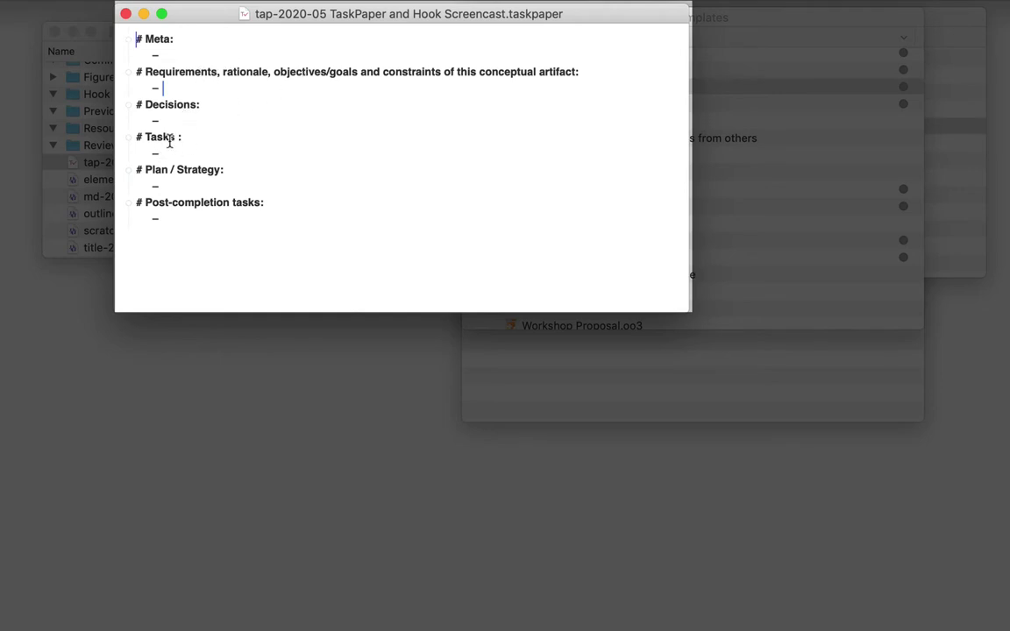
left_click(200, 230)
type("tell person on twitter.")
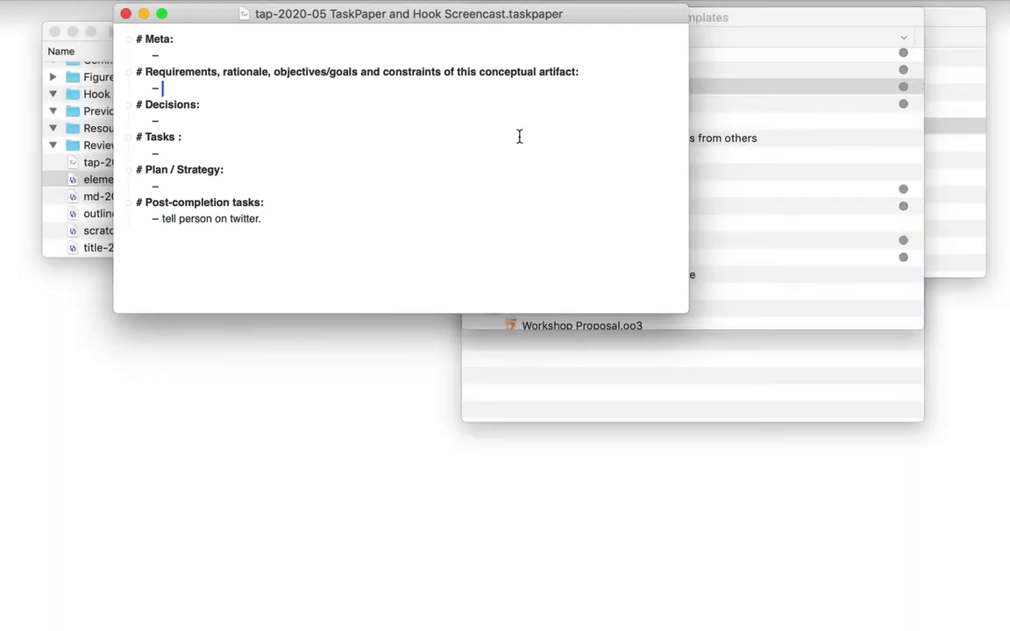
Open the project's elements text file, review its section headings and close it
left_click(71, 177)
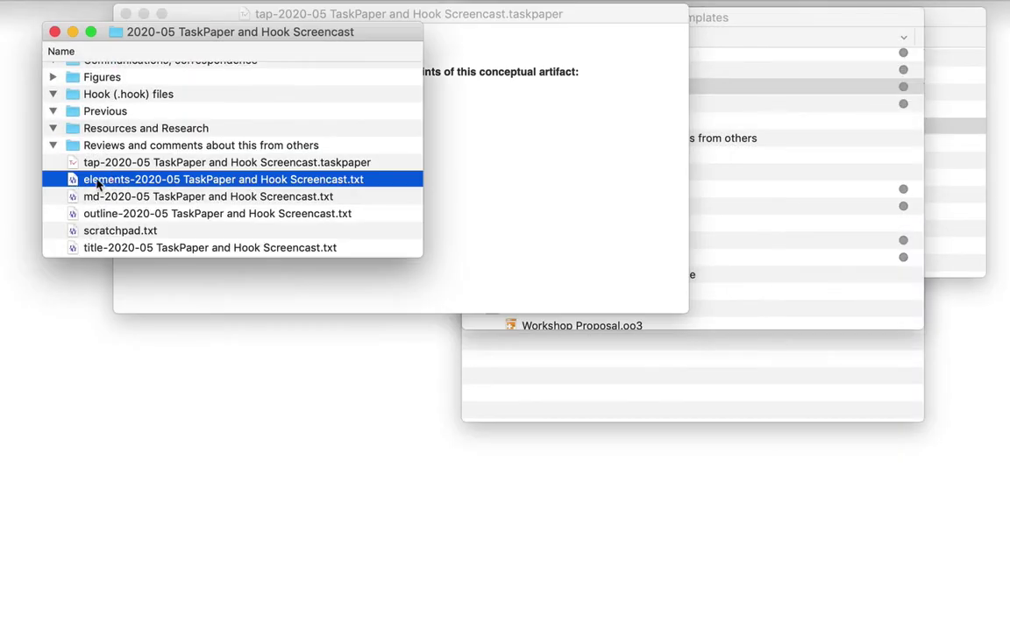
double_click(75, 181)
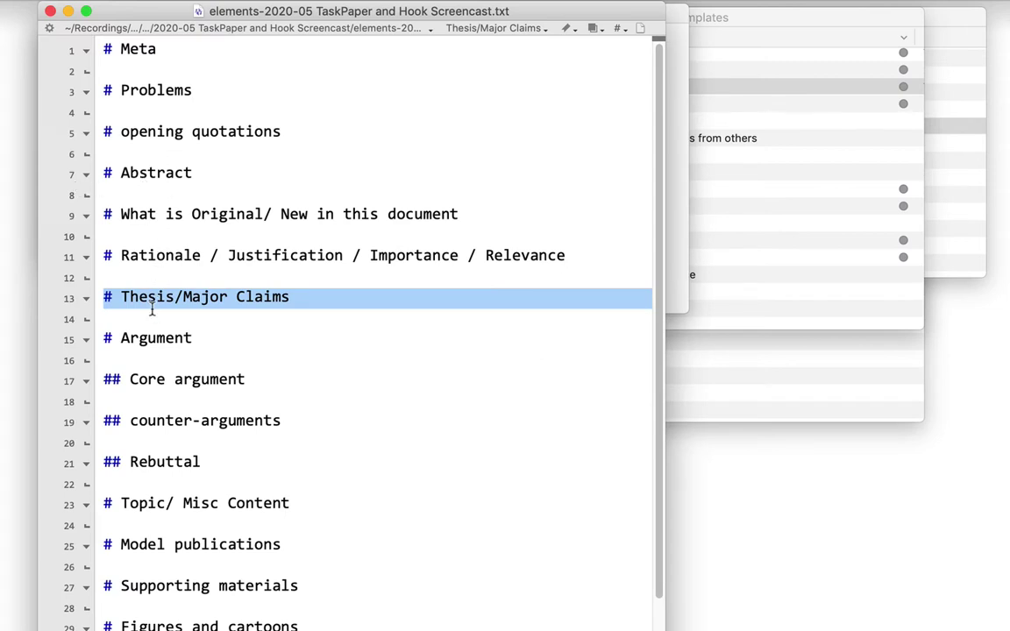
key("super+w")
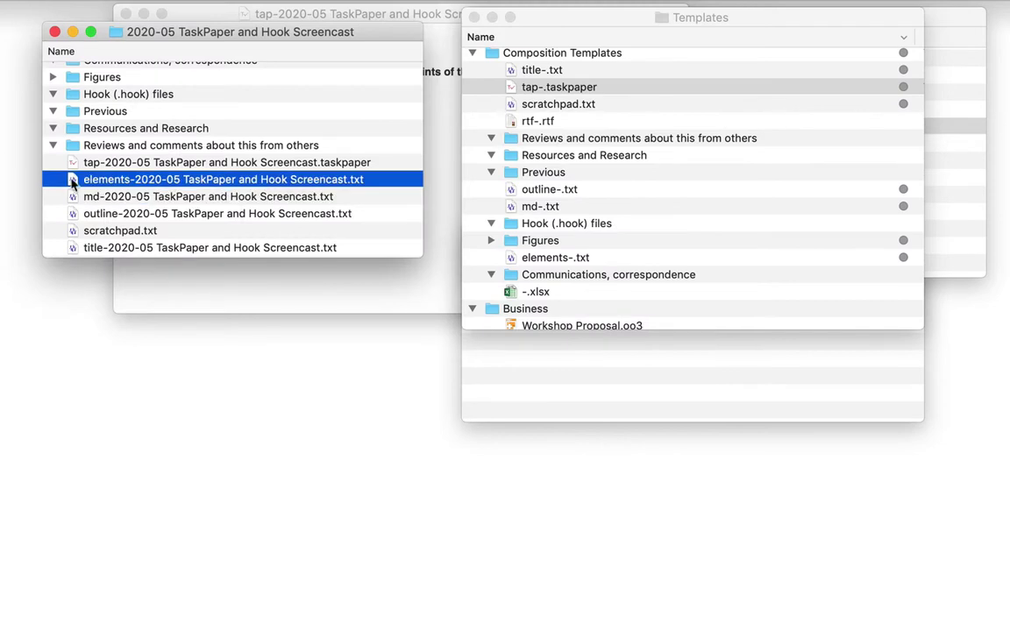
Rename the project's md text file as script-2020-05 TaskPaper and Hook Screencast.txt
left_click(104, 200)
key("Return")
key("Left")
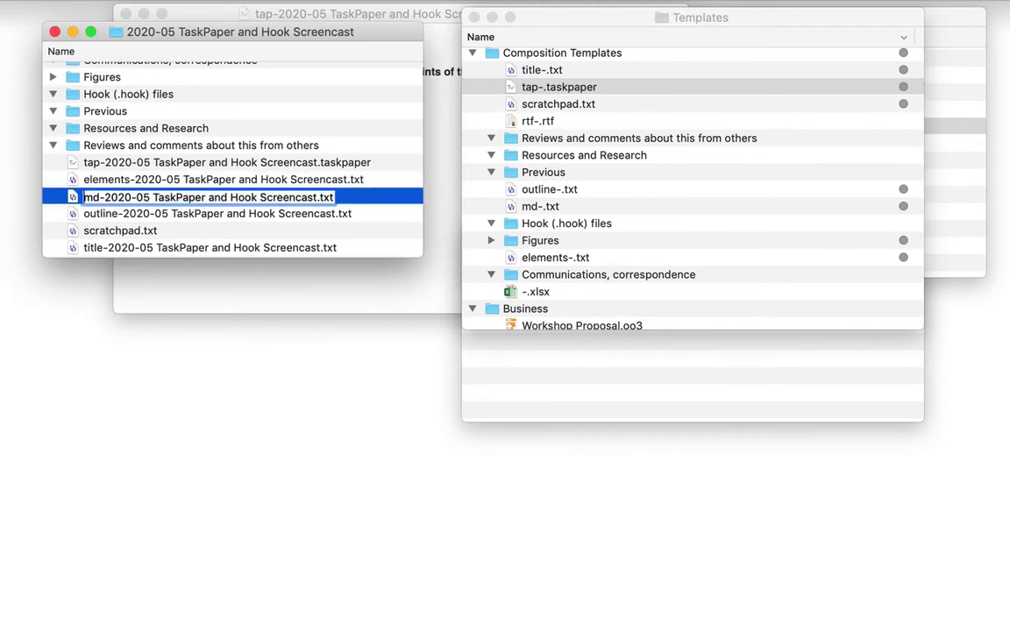
key("alt+shift+Right")
type("script")
key("Return")
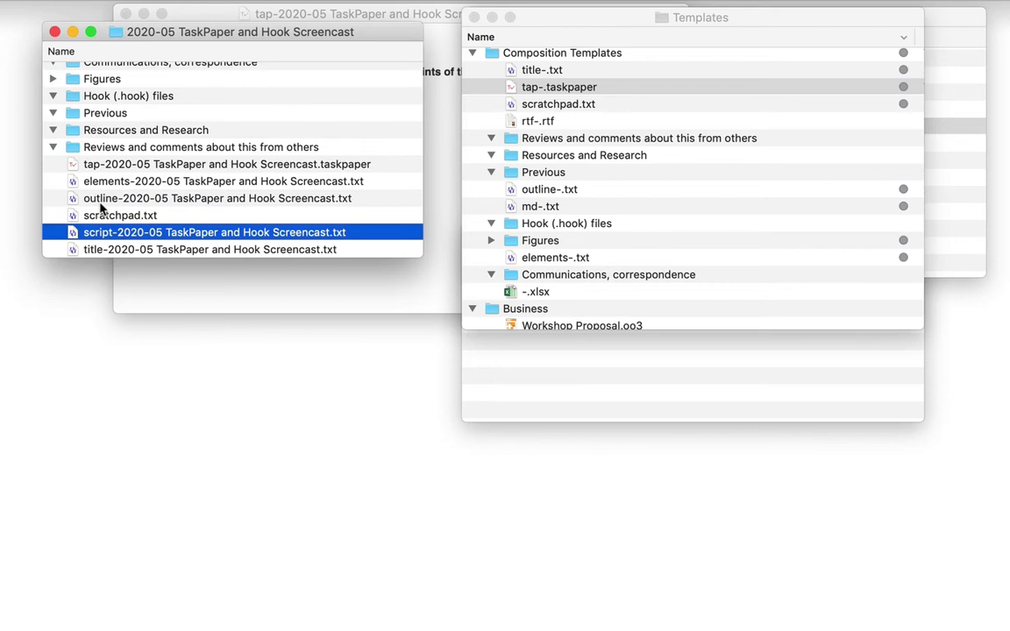
Look over the project's outline, scratchpad and title files, and open the elements and outline documents
left_click(101, 200)
left_click(104, 214)
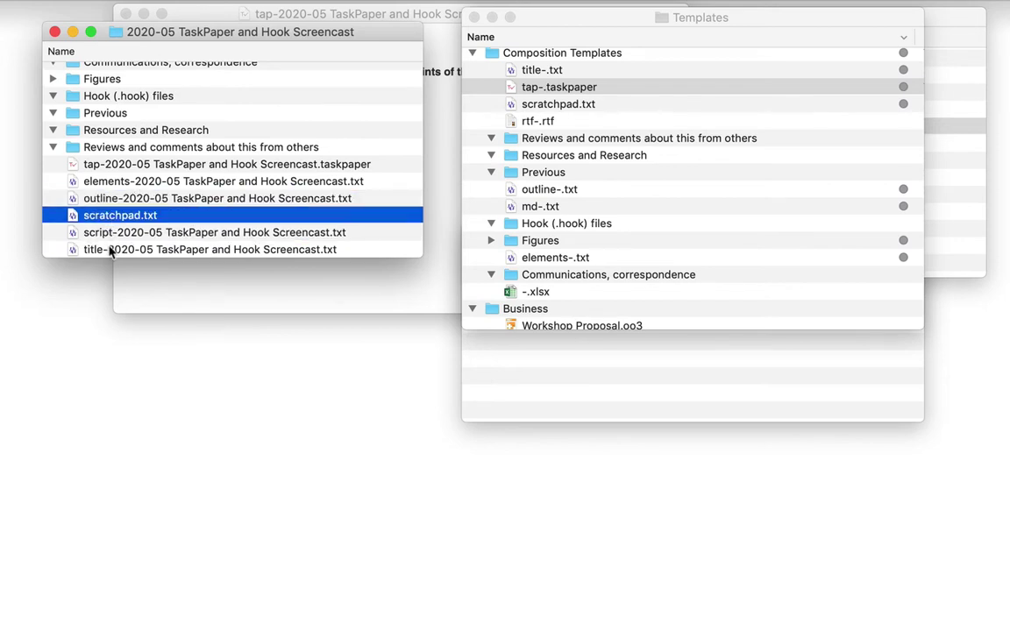
left_click(110, 249)
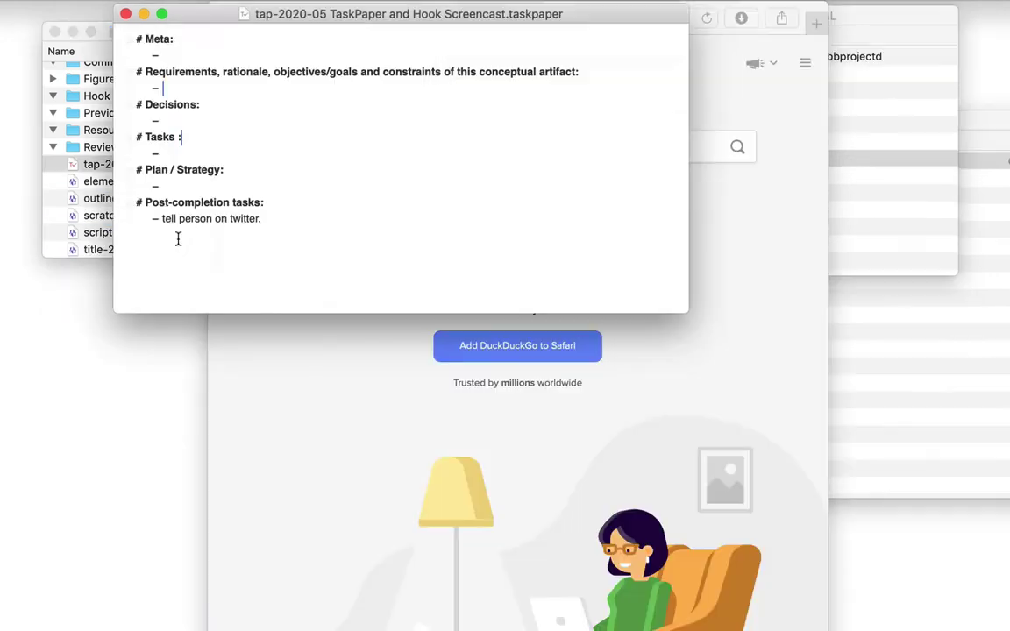
left_click(57, 226)
double_click(119, 186)
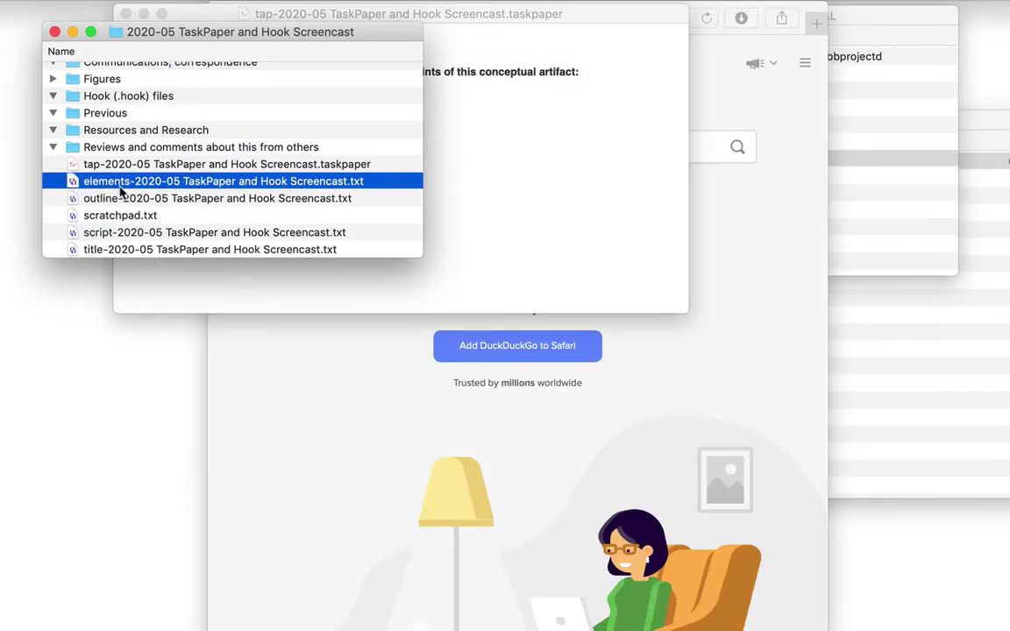
left_click(75, 201)
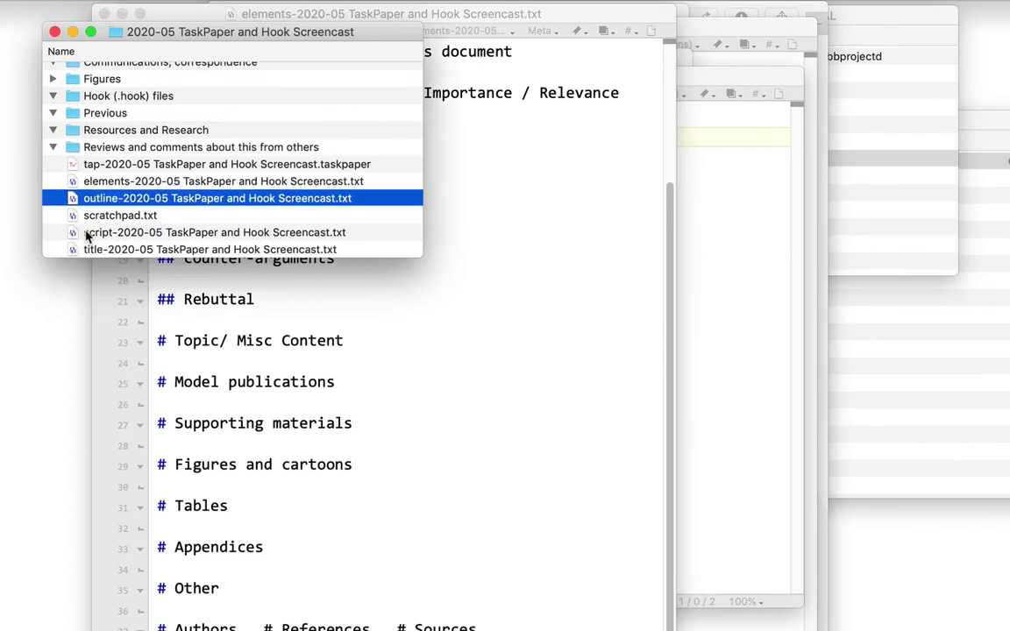
Hide the other applications and open the Wikipedia PDF on task management software from the Resources folder
key("alt+super+h")
left_click(587, 213)
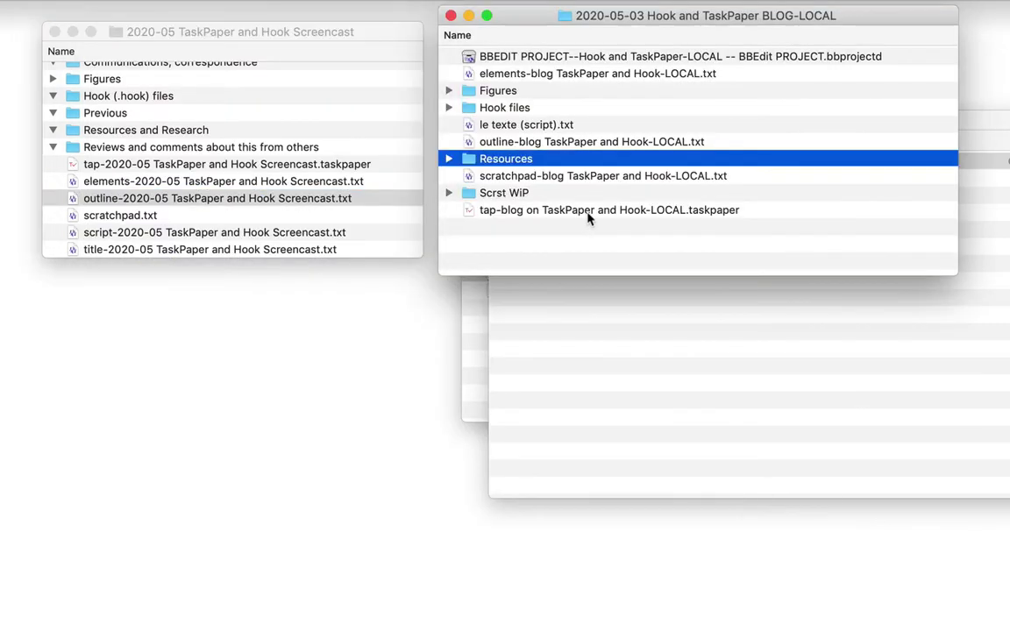
left_click(594, 316)
left_click(485, 334)
left_click(583, 163)
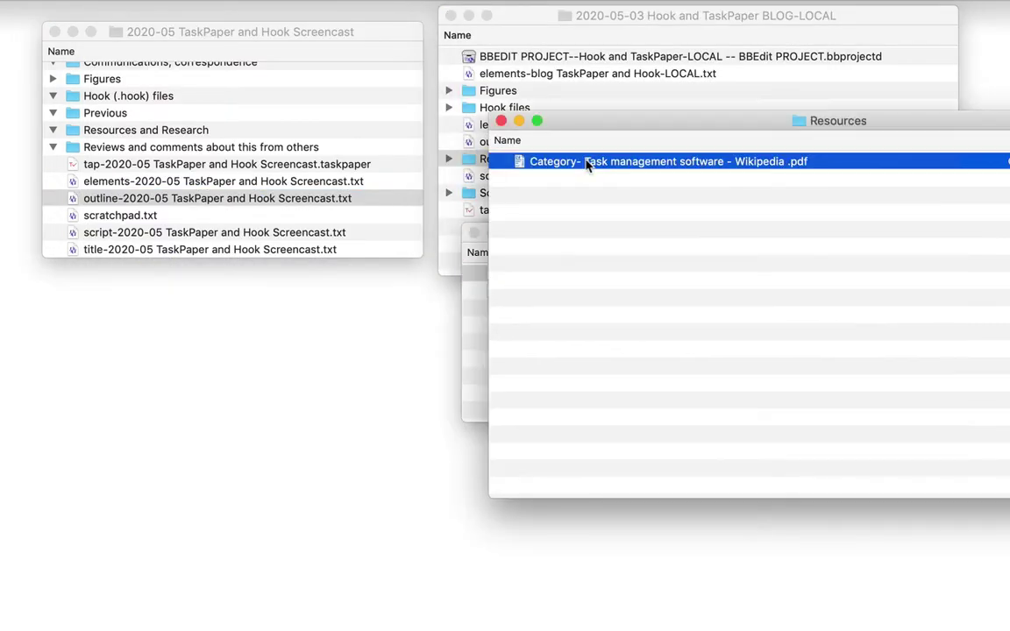
double_click(516, 165)
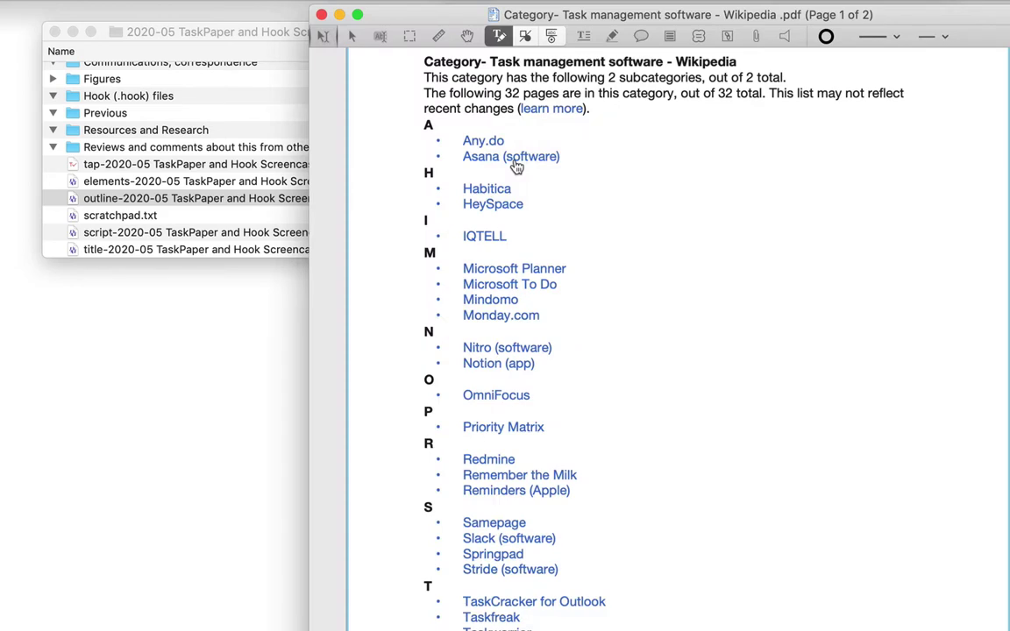
Open the project's scratchpad.txt and switch to the tap document in TaskPaper
double_click(268, 214)
key("super+Tab")
left_click(374, 226)
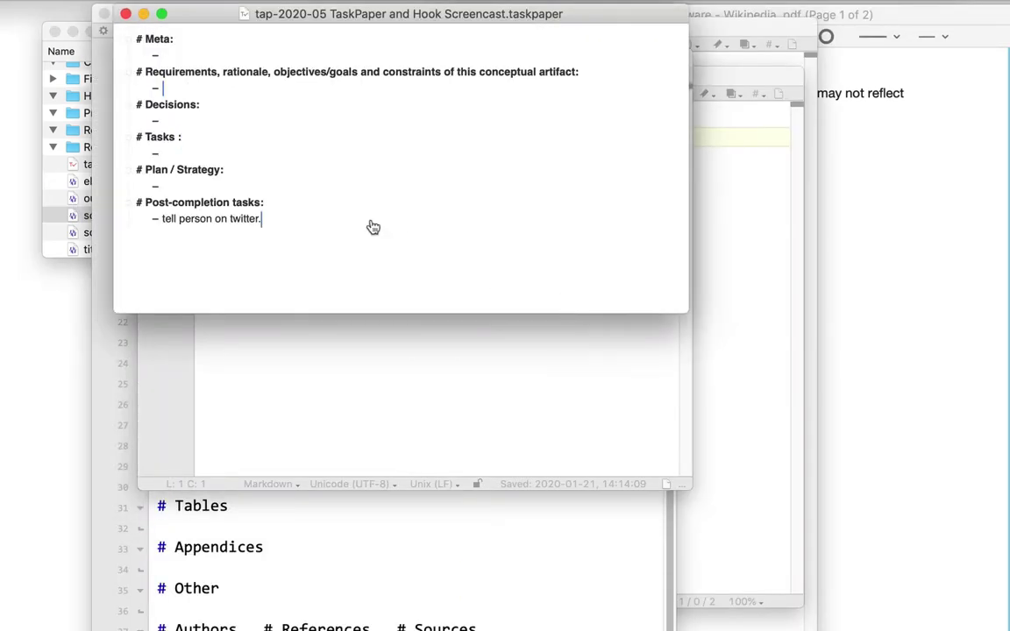
Switch to Safari, search the web for taskpaper and look through the results
key("super+Tab")
left_click(361, 157)
type("TaskPaper")
left_click(415, 181)
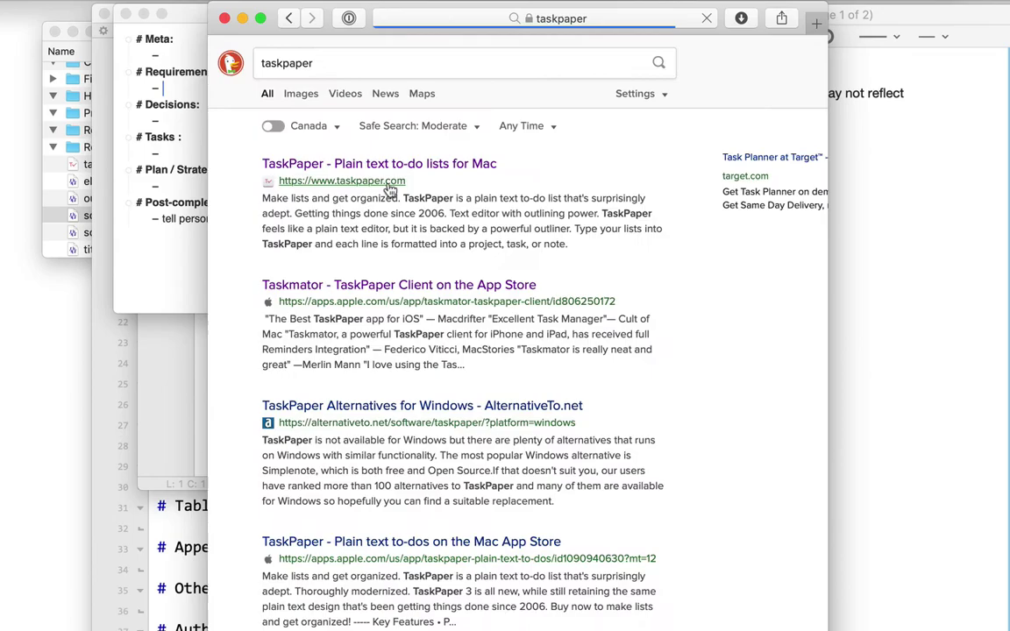
scroll(438, 246, "down", 2)
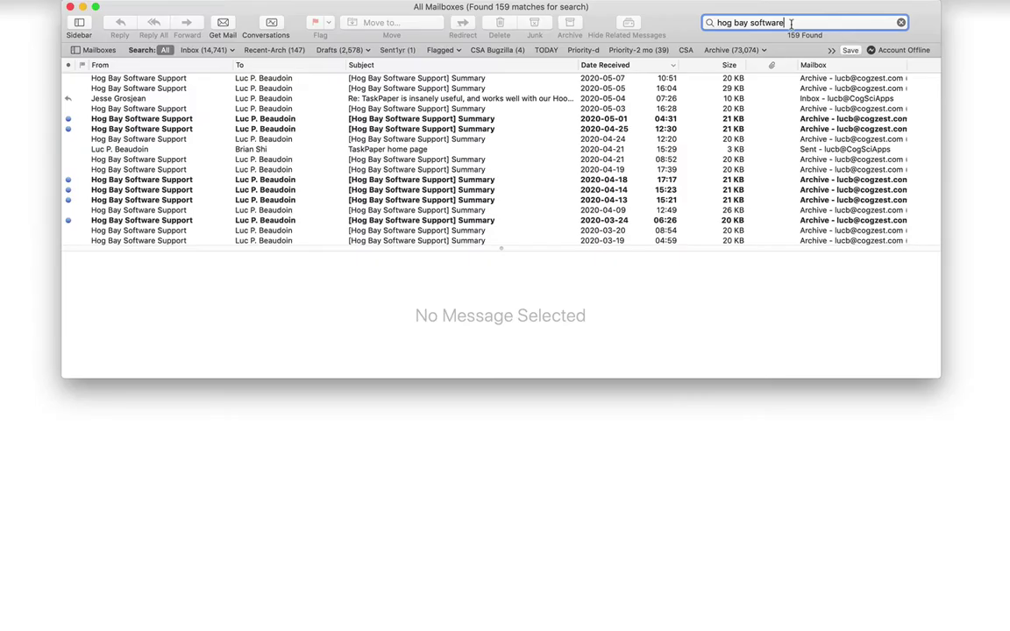
Switch to Mail and search all mailboxes for hog bay software, adding task in front of the query
key("super+Left")
type("taskhog bay software")
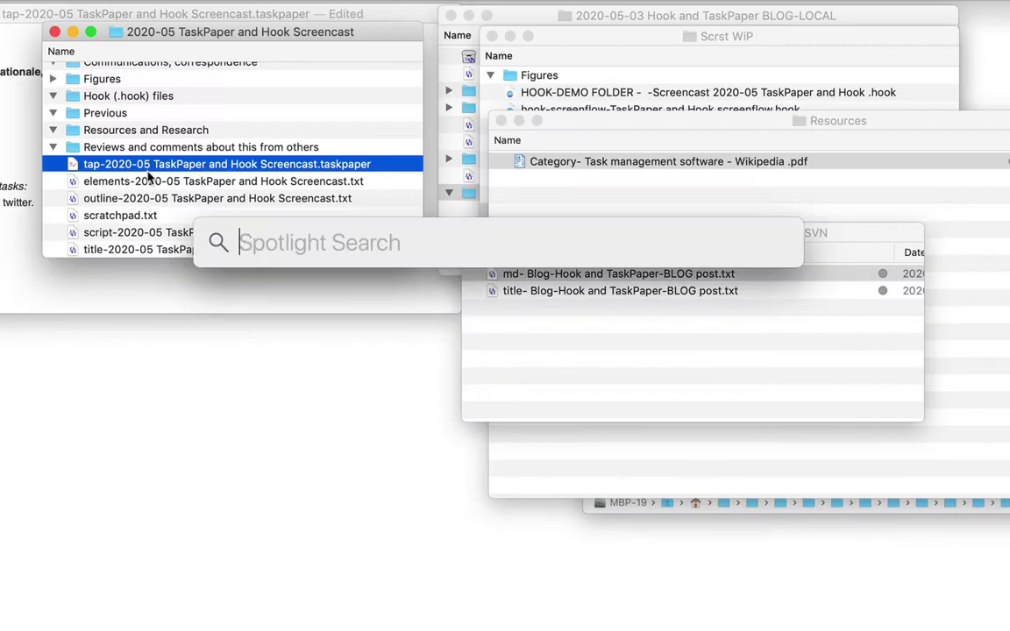
Search the Mac with Spotlight for taskpa name:.screenflow
type("taskp")
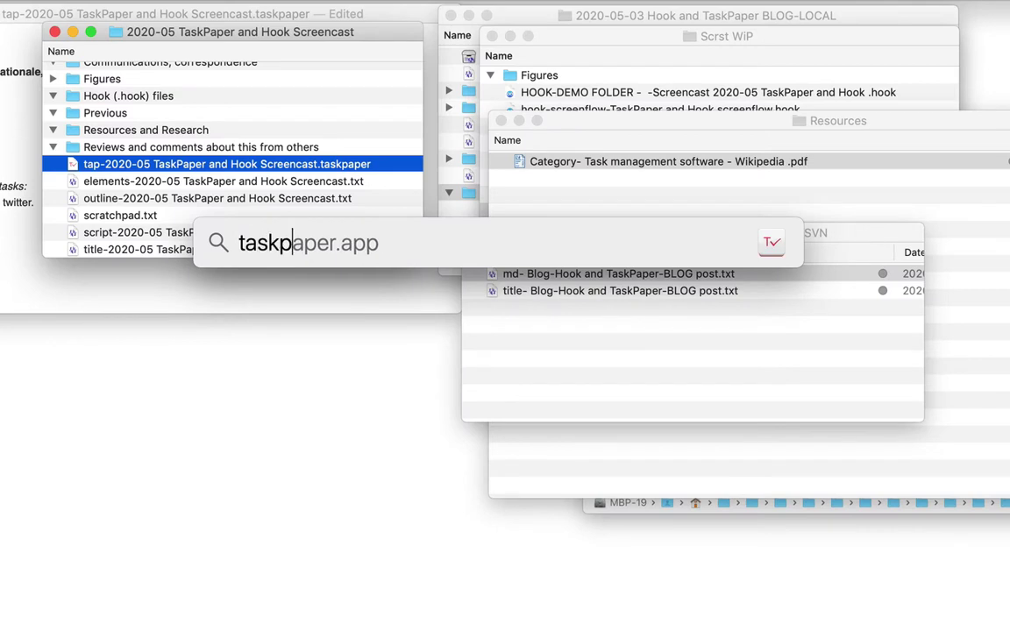
type("a name:.screenf")
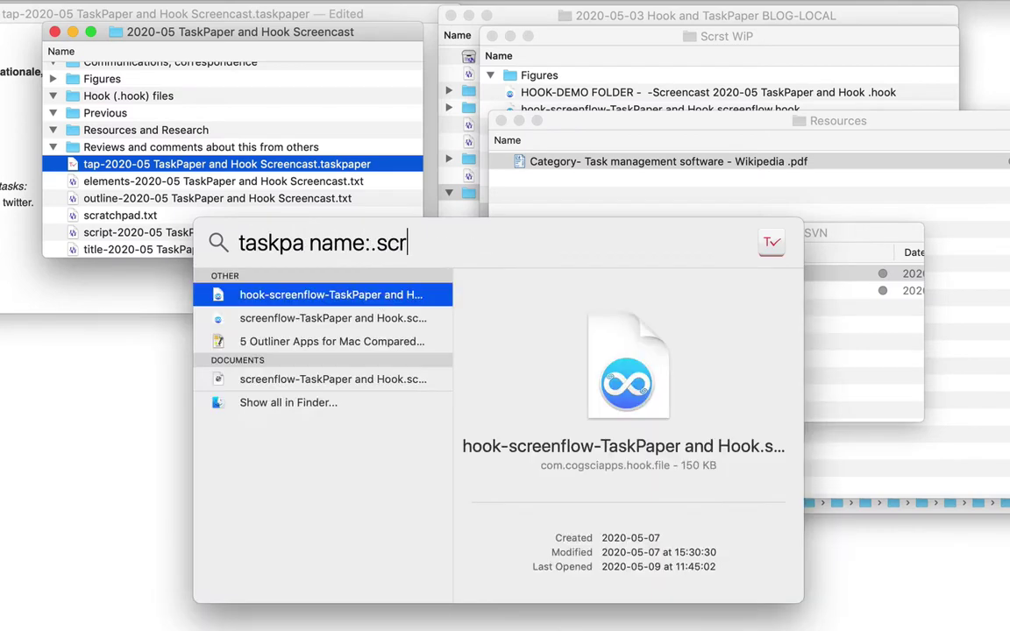
type("low")
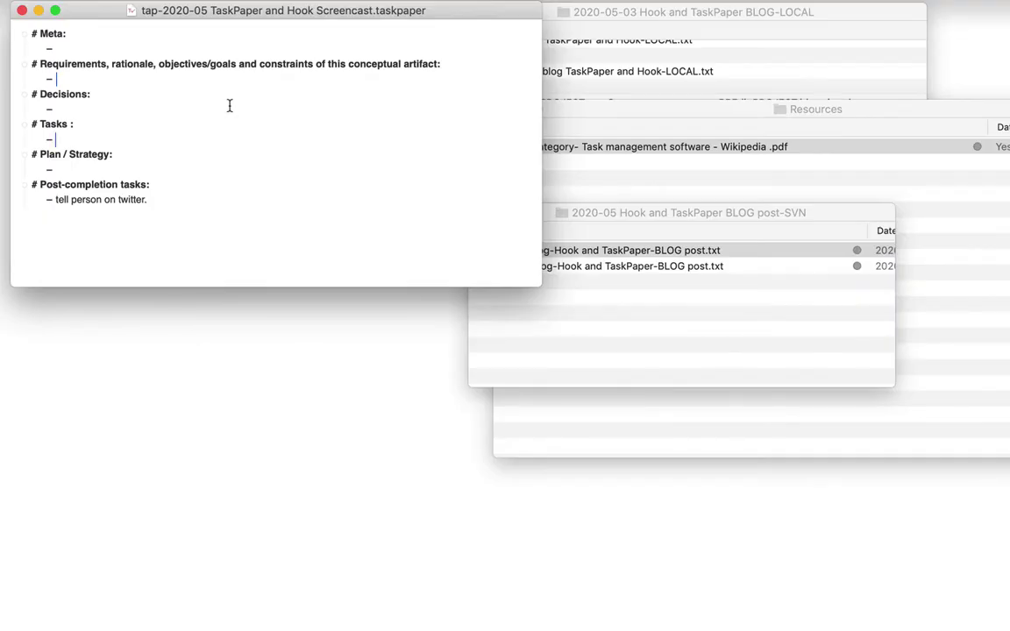
Bring up the Hook window for the open tap .taskpaper document and reveal that file in Finder
key("Up")
key("Up")
key("super+shift+space")
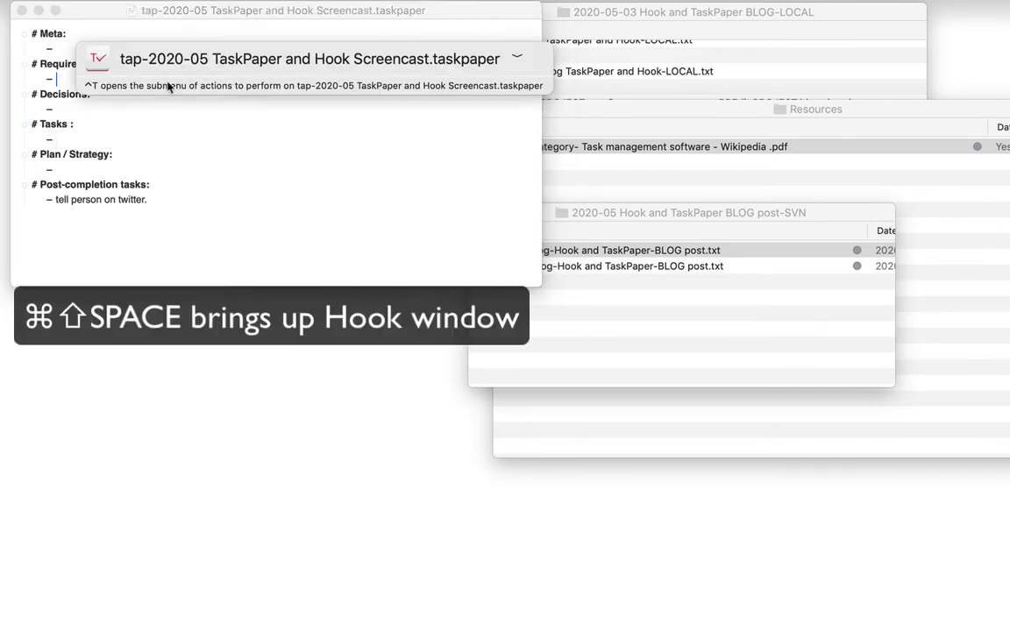
left_click(517, 57)
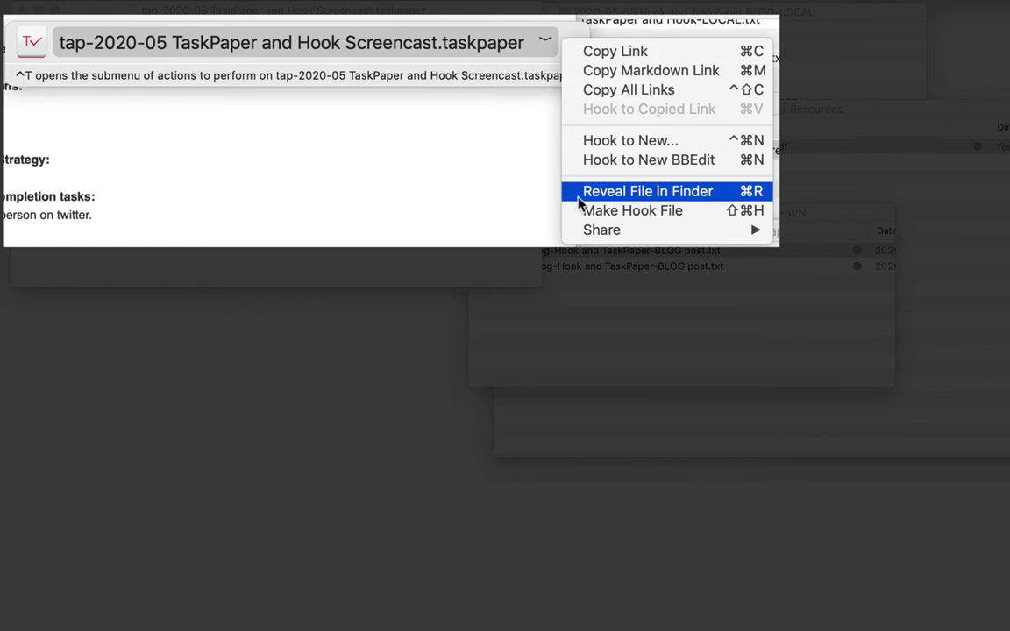
left_click(614, 191)
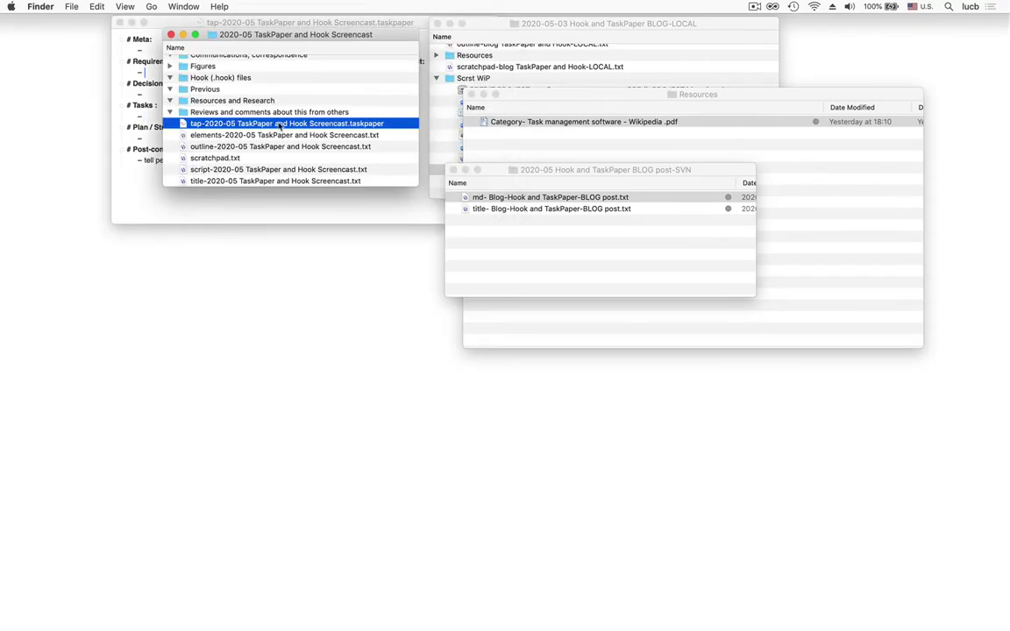
Hook the project's elements, outline, scratchpad, script and title text files to the tap .taskpaper file
key("super+shift+space")
left_click(184, 125)
left_click_drag(184, 126, 775, 14)
left_click(175, 135)
left_click(203, 181, "shift")
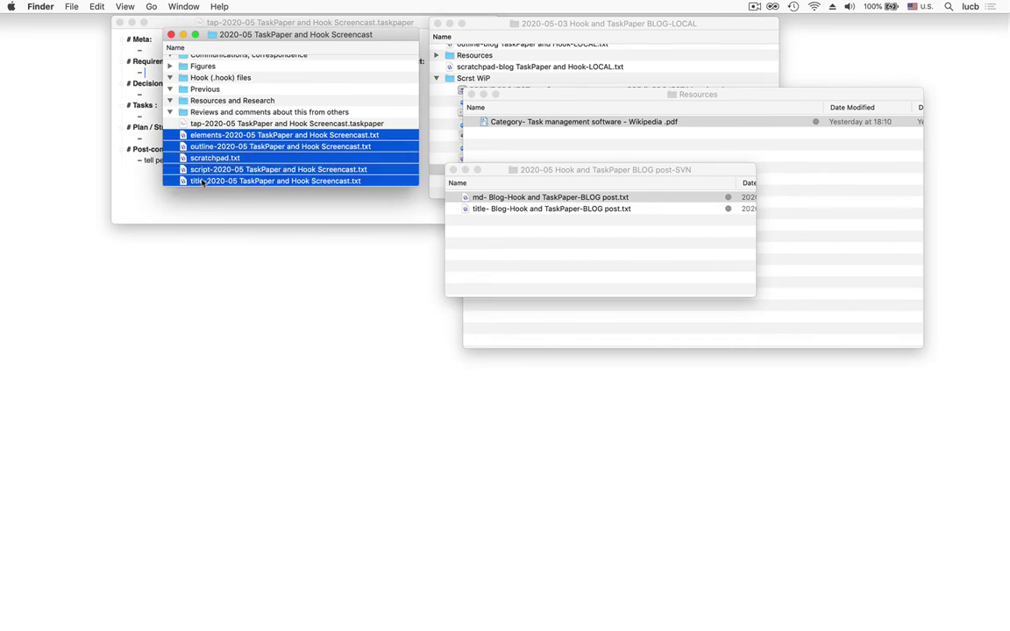
left_click_drag(203, 182, 575, 214)
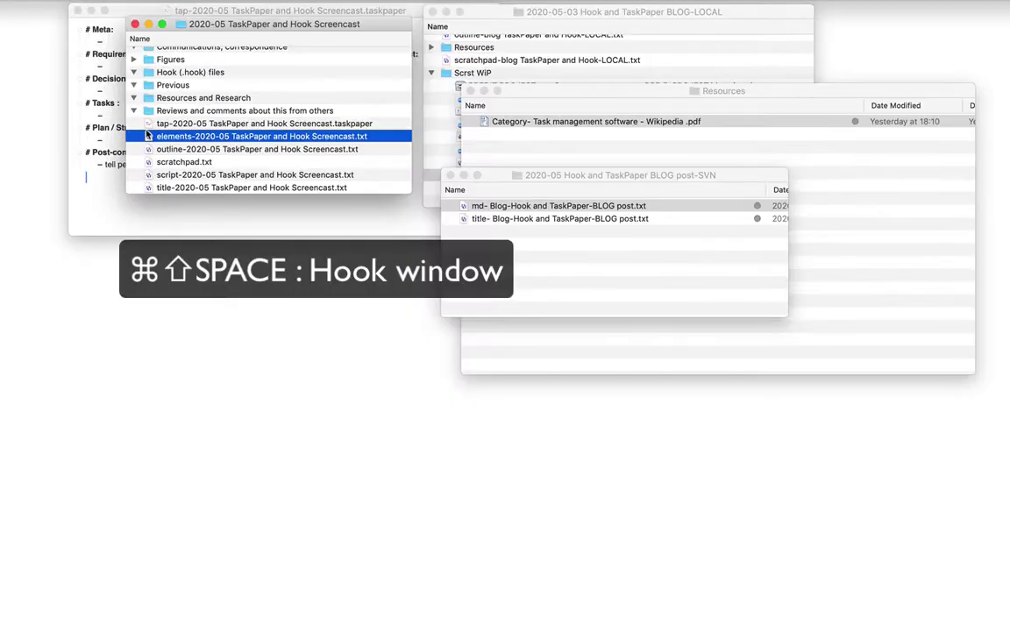
Show the tap .taskpaper file's hooked links and reveal the linked elements text file in Finder
left_click(188, 123)
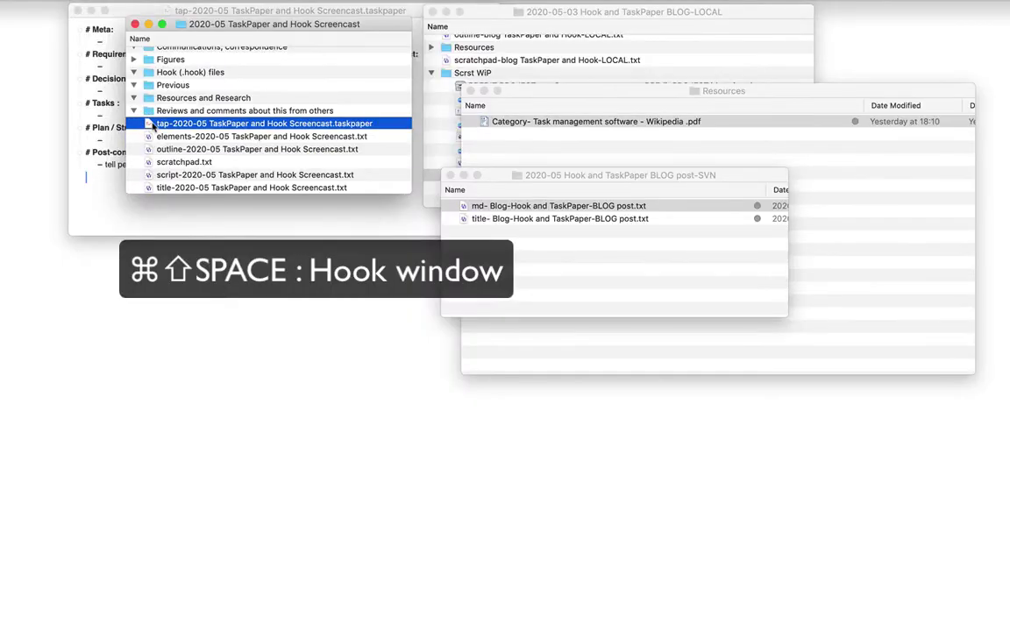
key("shift+super+space")
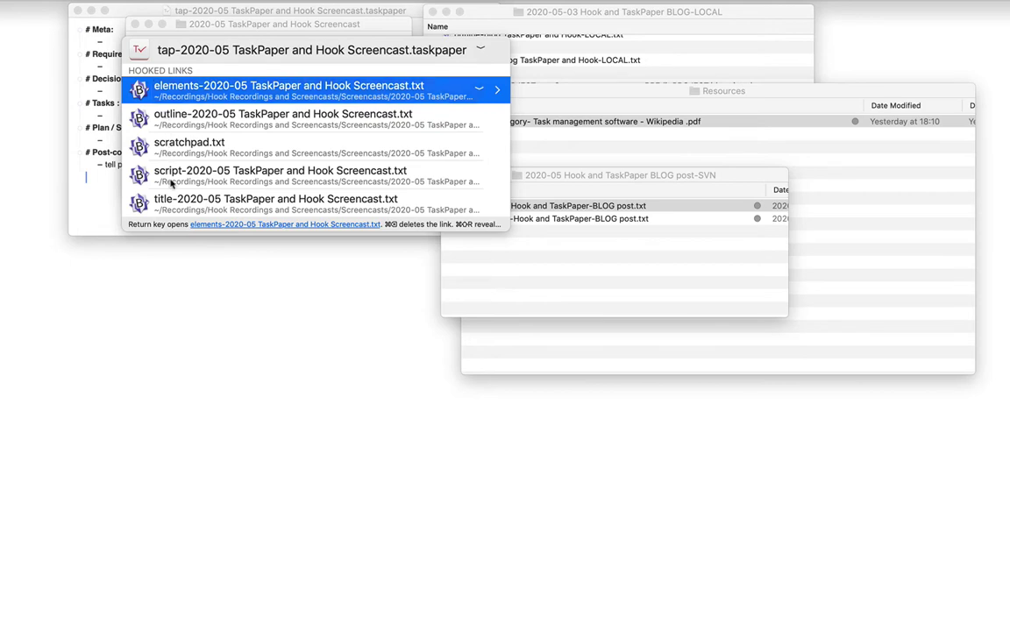
key("super+r")
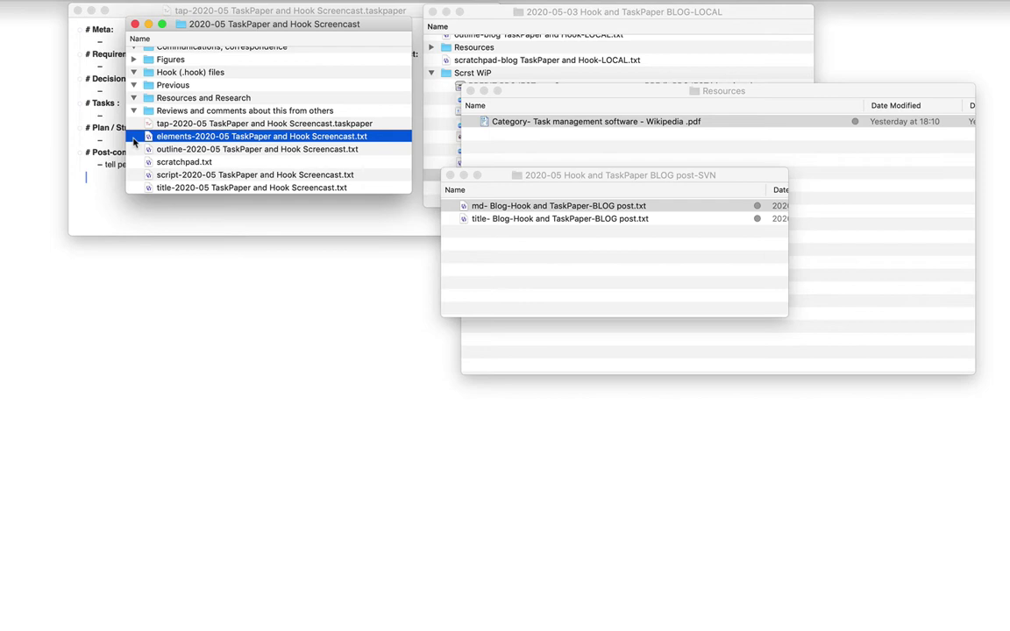
Open the tap .taskpaper file through the elements file's hooked link and open the outline text file from its hooked links
key("ctrl+h")
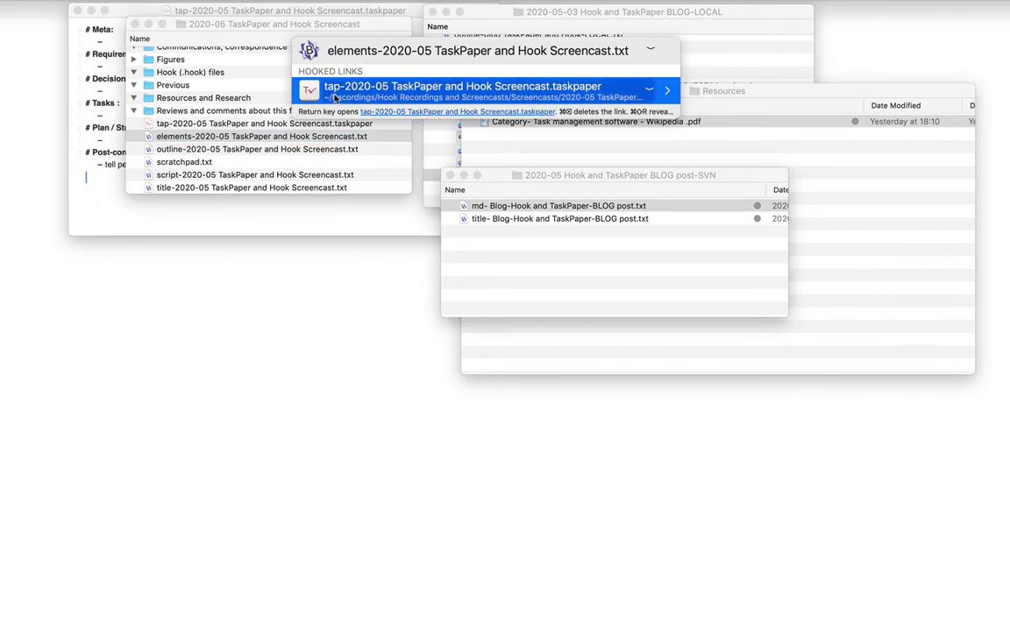
left_click(315, 91)
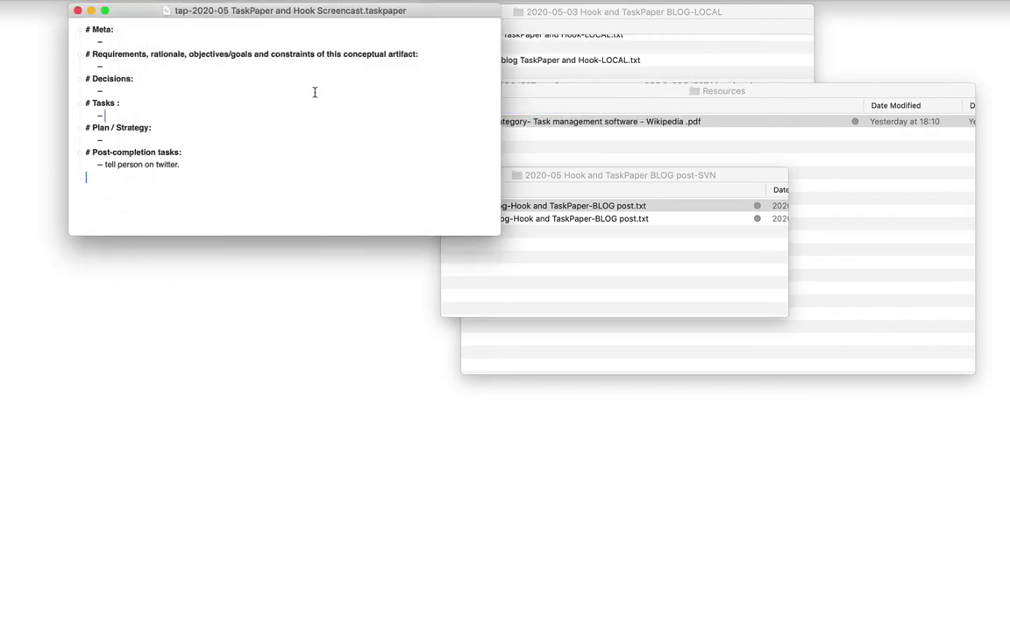
key("ctrl+h")
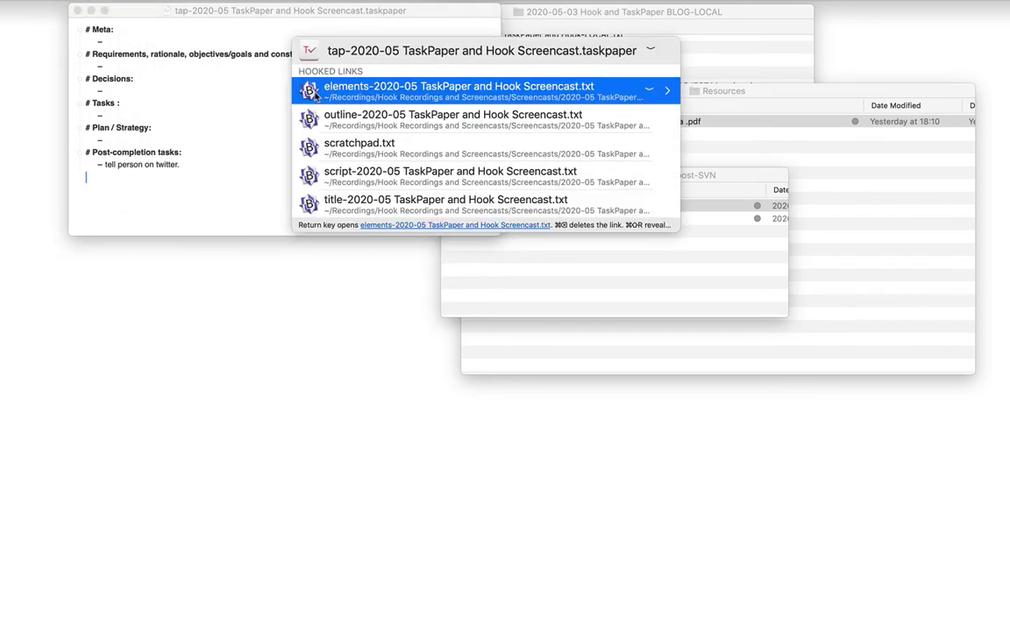
key("Down")
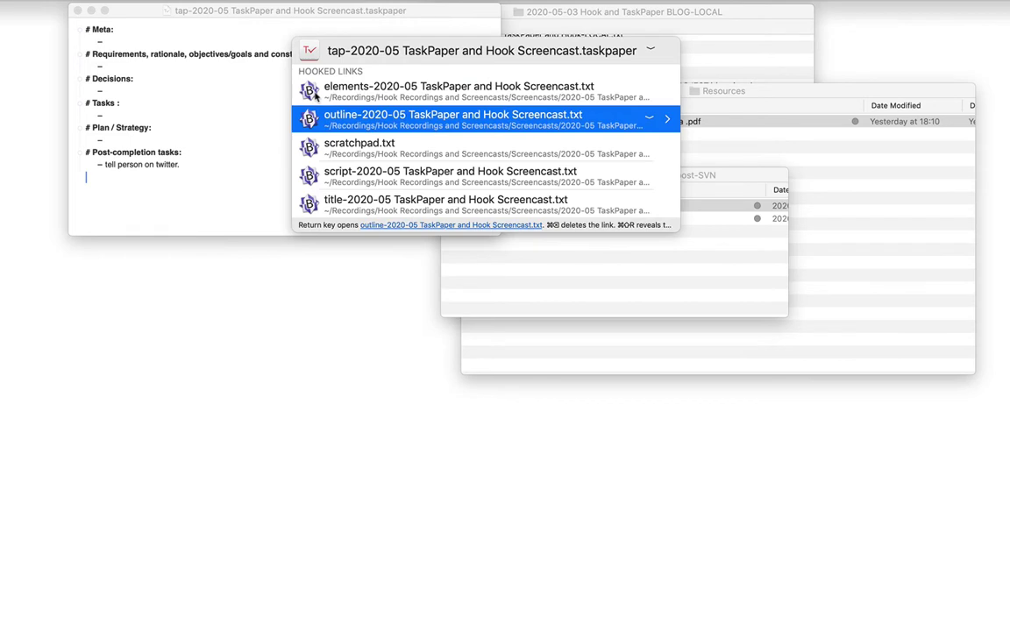
key("Return")
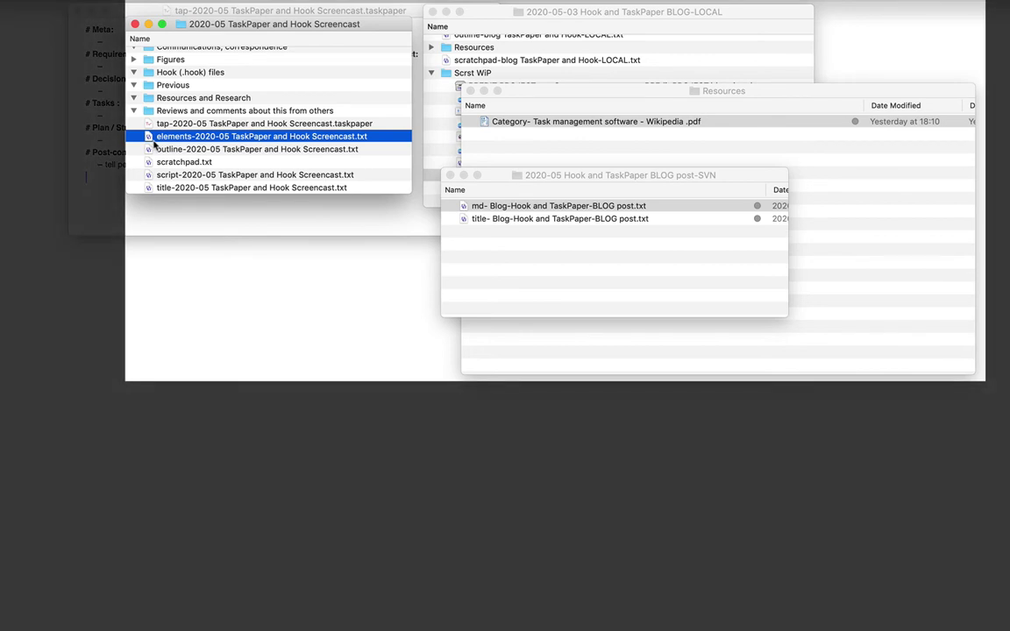
View the BLOG-LOCAL, Resources and BLOG post-SVN folders in turn, and call up Hook for the elements file in the screencast folder
left_click(439, 19)
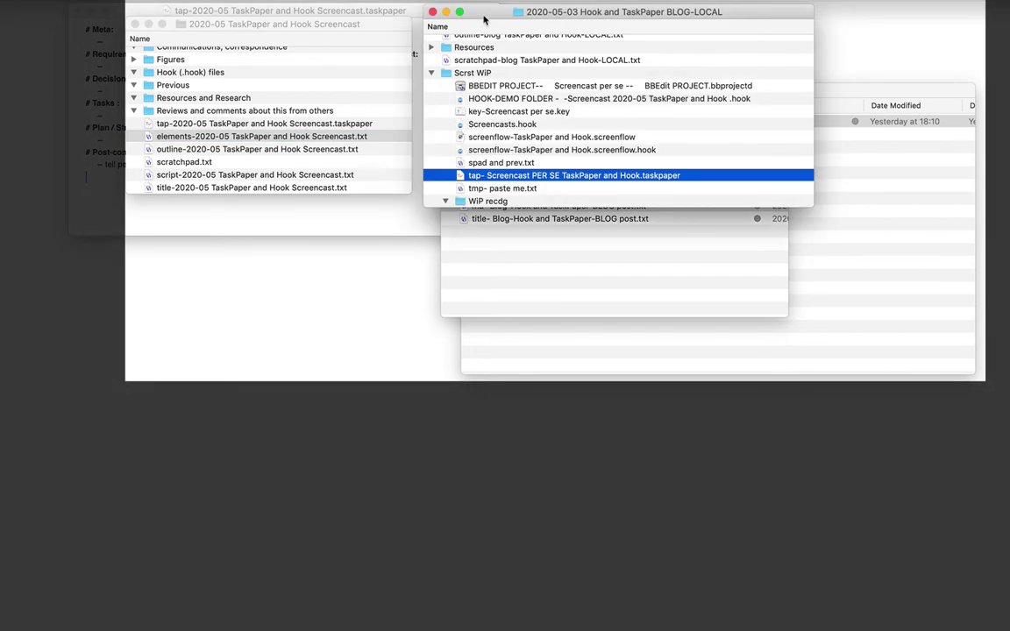
left_click(846, 194)
left_click(451, 261)
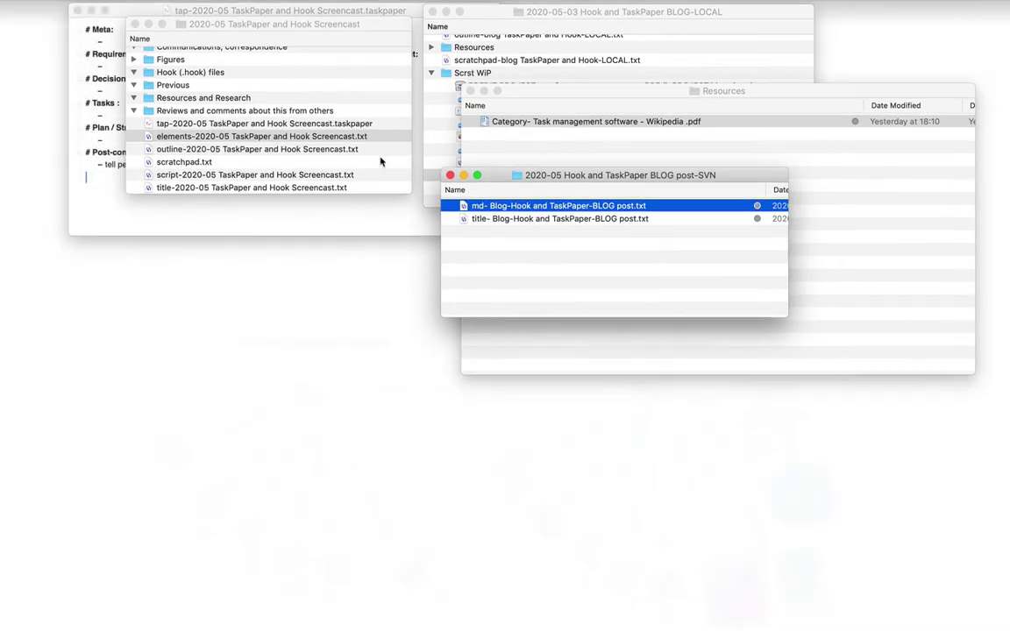
left_click(381, 161)
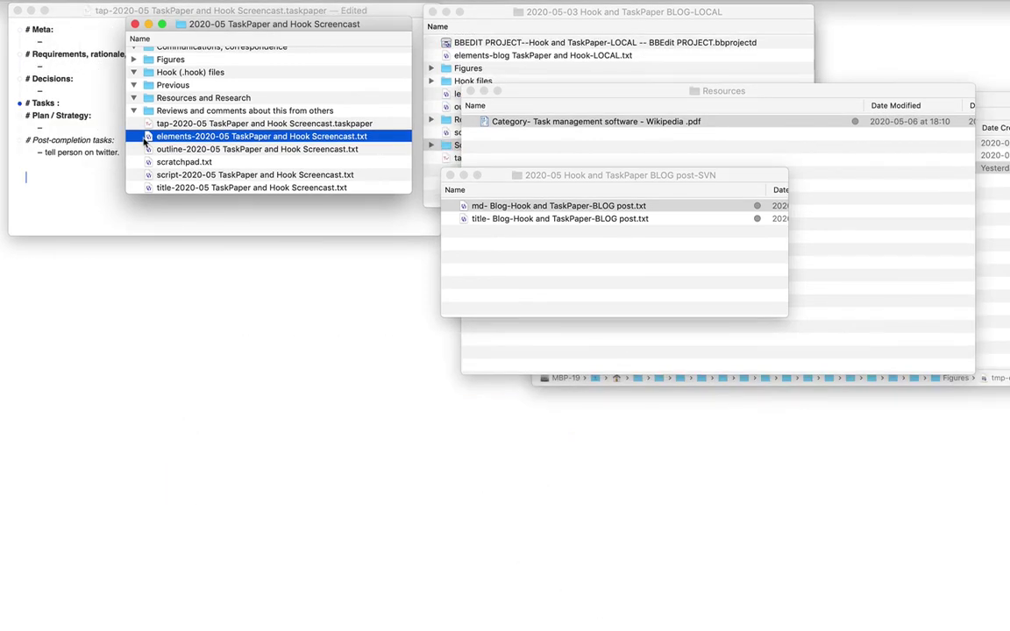
key("ctrl+h")
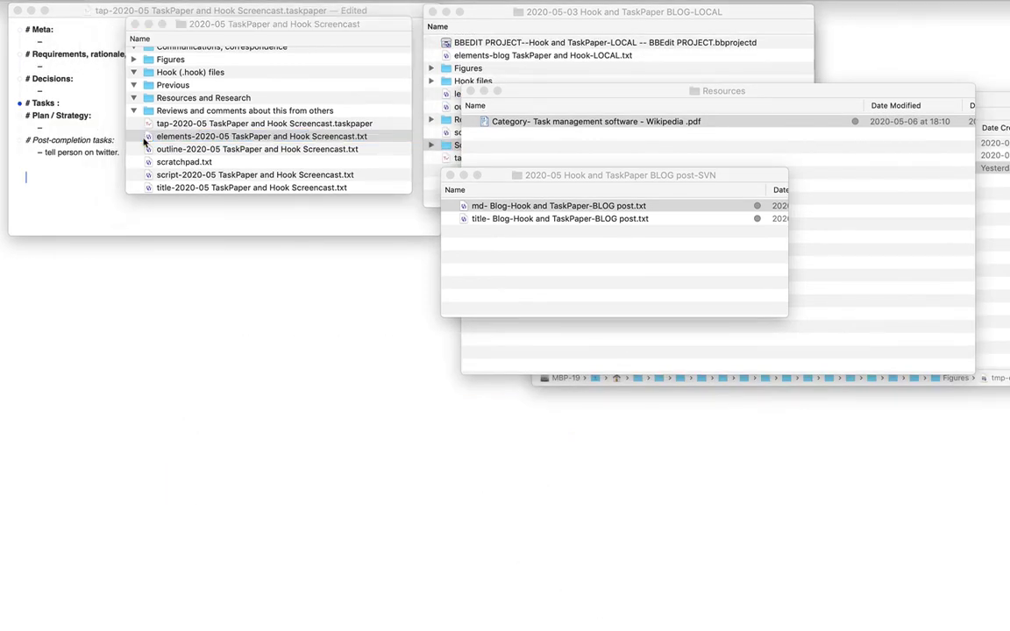
Switch to the open ScreenFlow project and copy the Hook link of screenflow-TaskPaper and Hook.screenflow
key("super+grave")
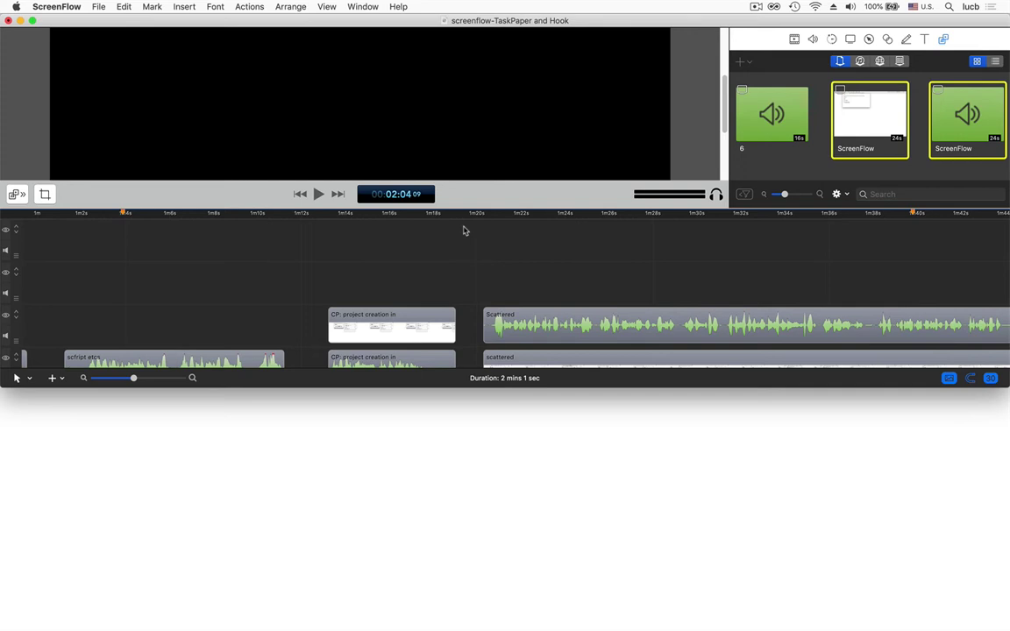
key("super+shift+space")
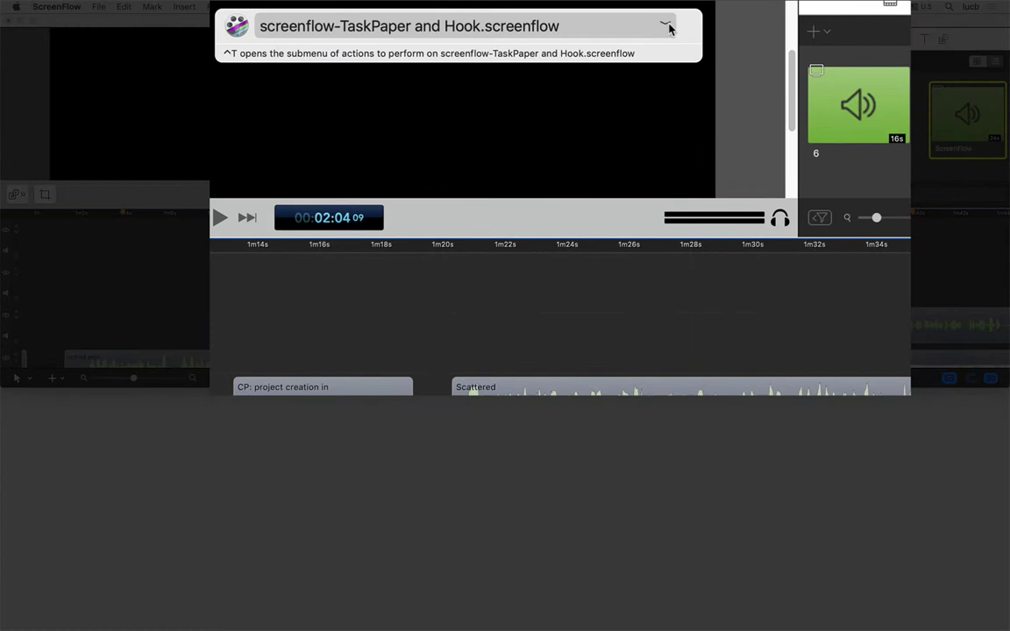
left_click(668, 27)
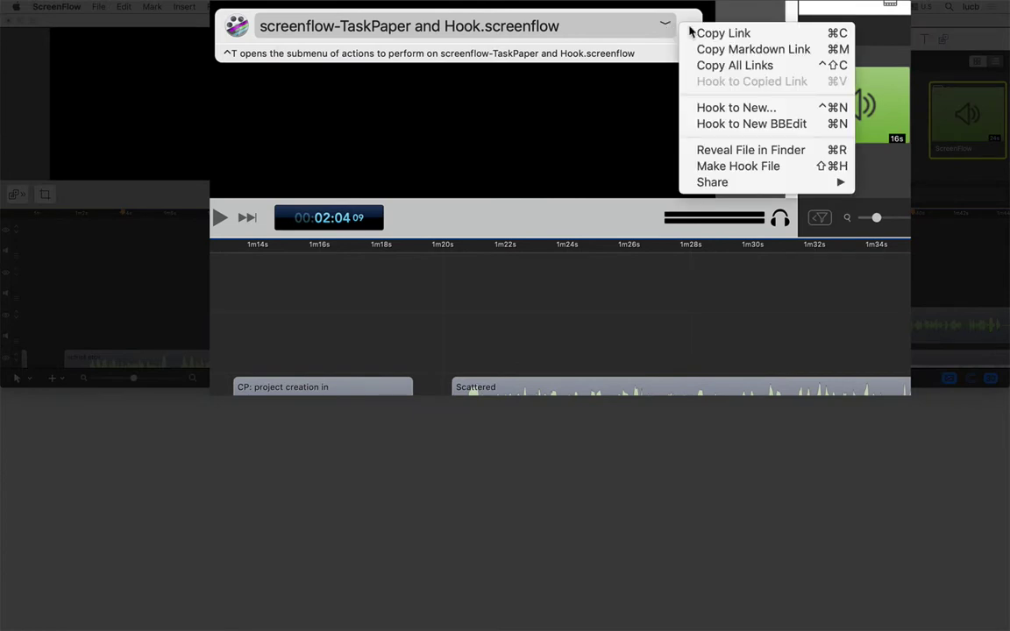
left_click(719, 33)
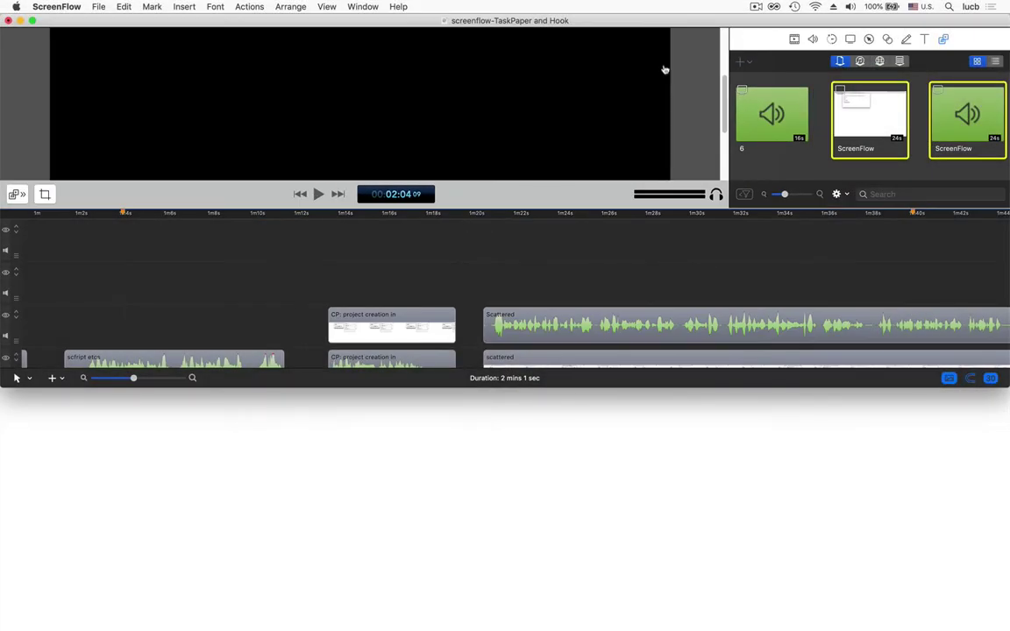
Switch to the tap .taskpaper document in TaskPaper and hook it to the copied ScreenFlow project link
key("super+Tab")
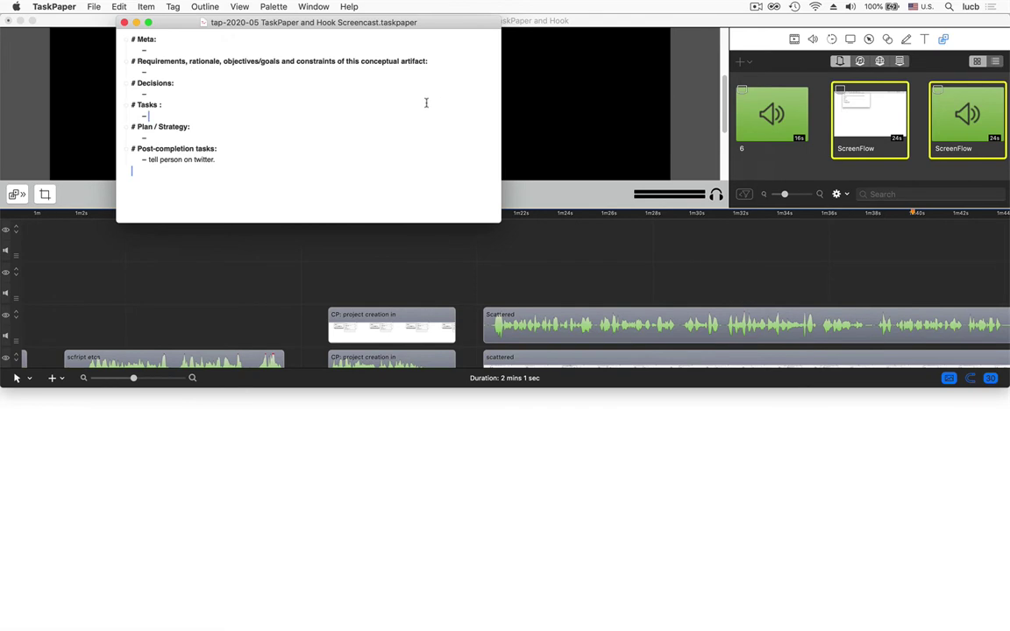
key("super+shift+space")
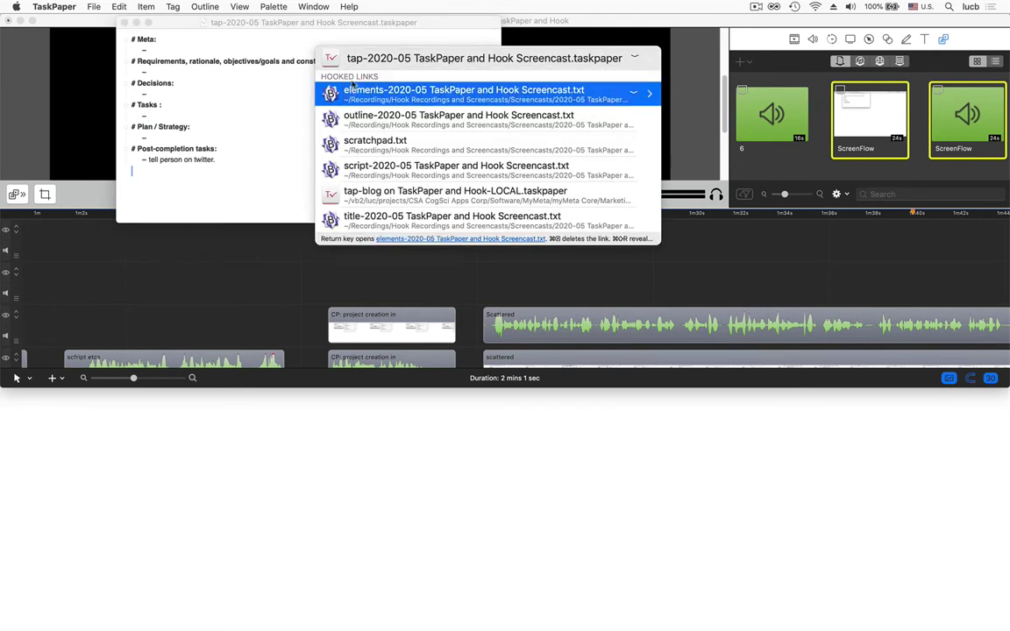
left_click(634, 57)
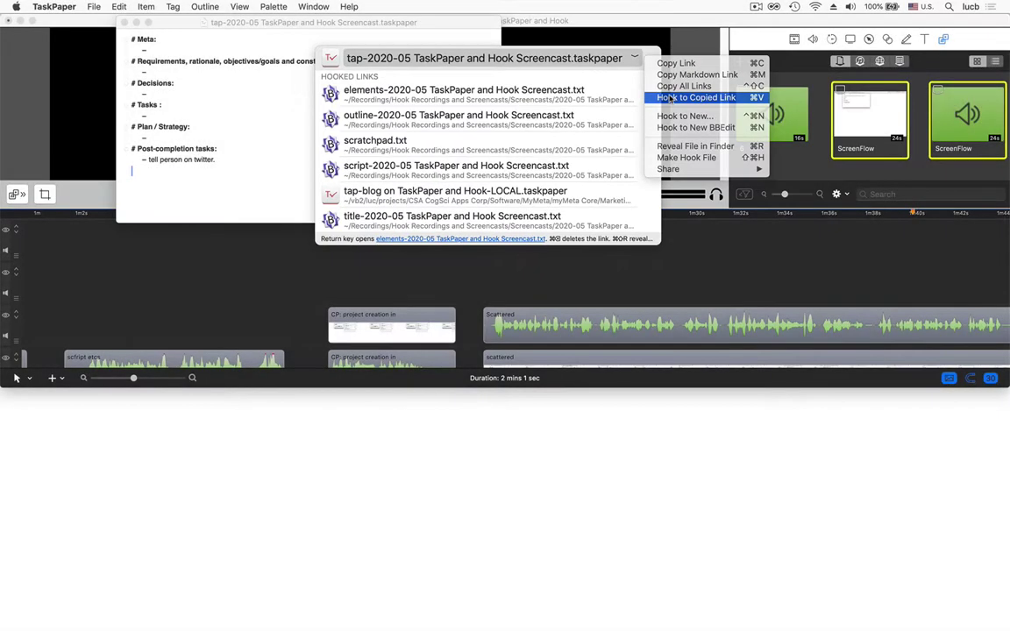
left_click(768, 99)
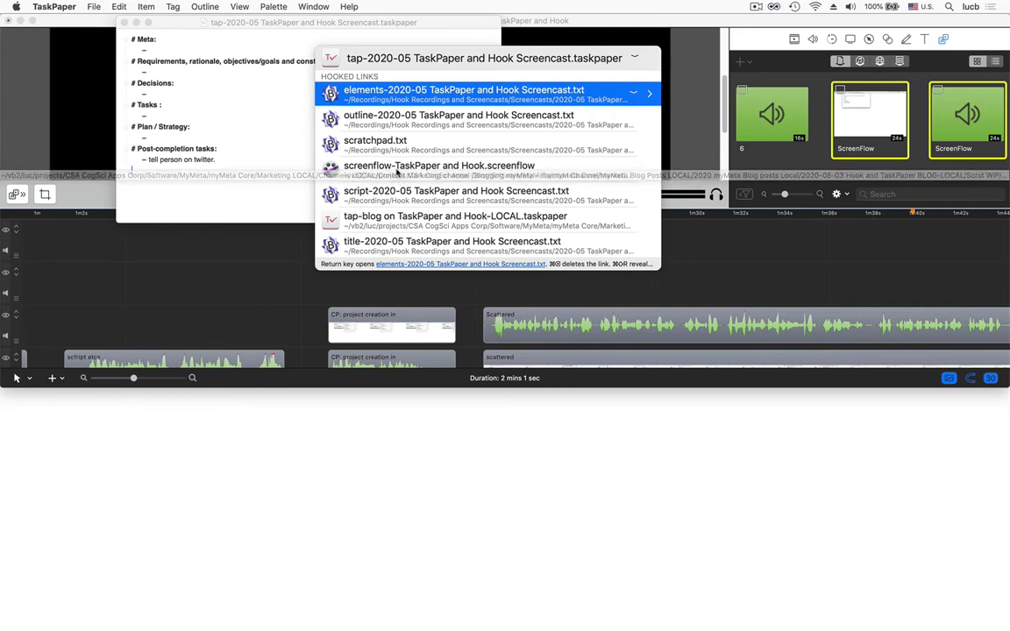
Open the ScreenFlow project from the tap .taskpaper file's hooked links and return to the tap file through the project's hooked link
key("Right")
key("Left")
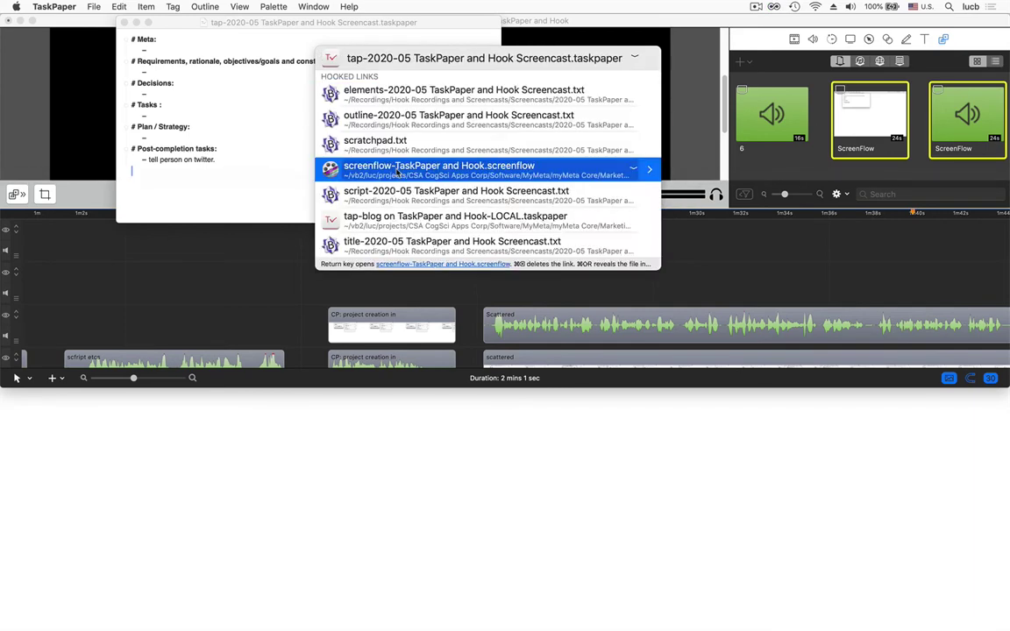
key("Return")
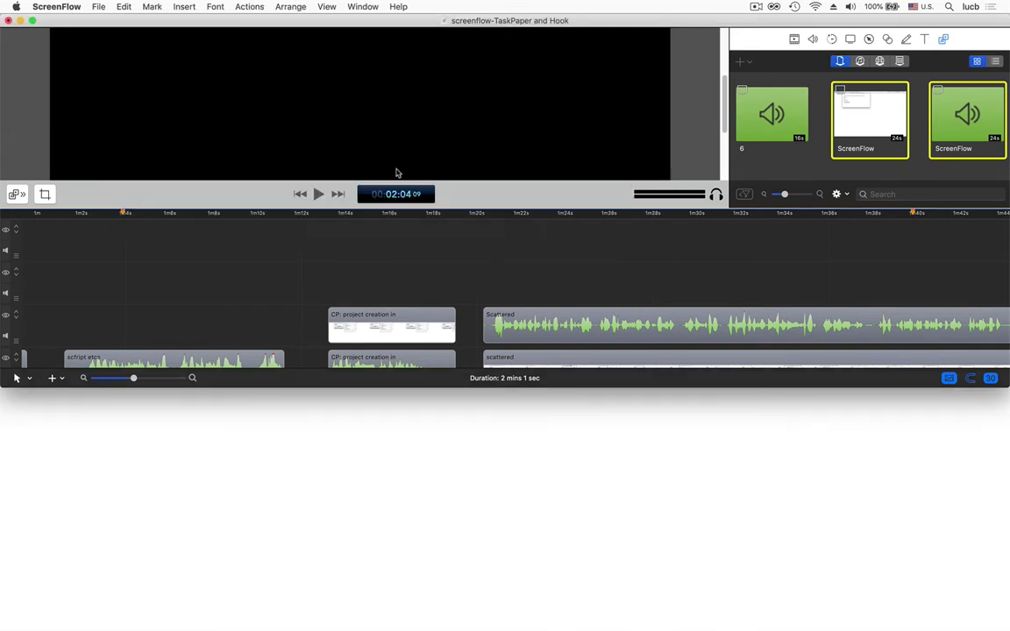
key("super+shift+space")
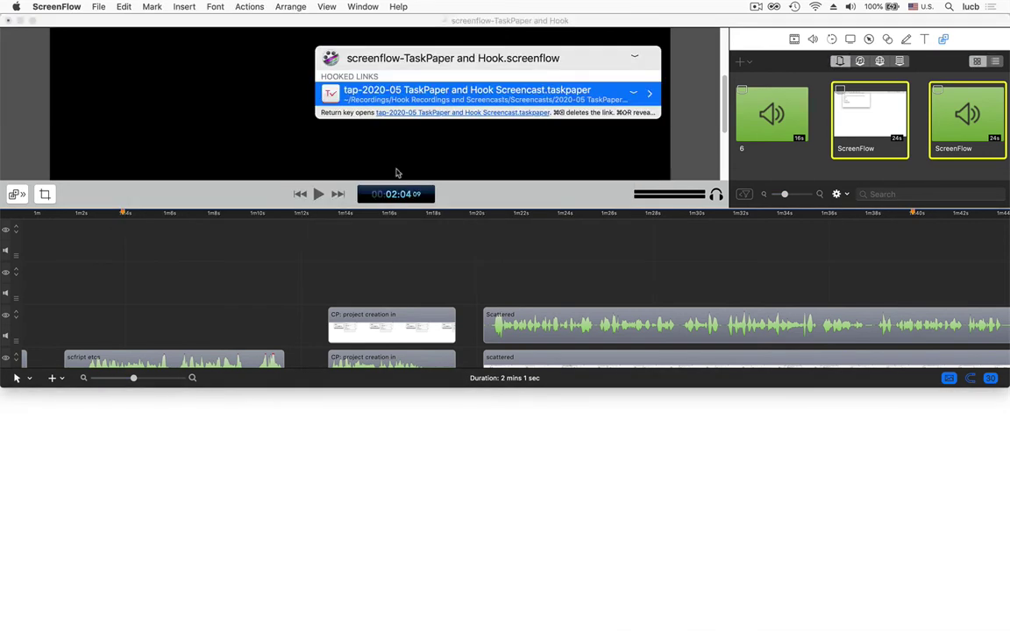
key("Return")
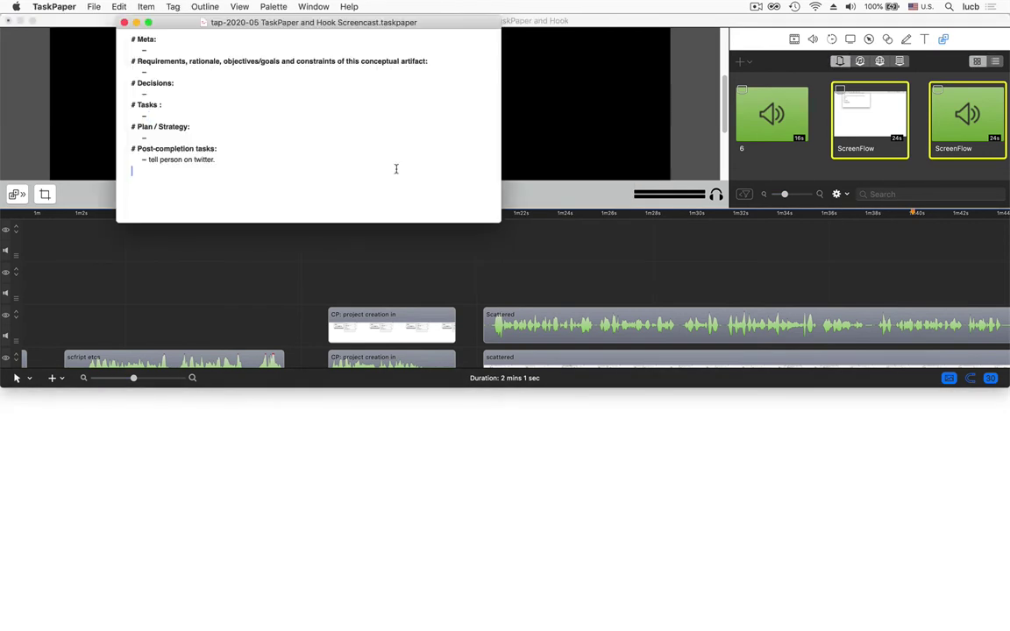
Browse the tap .taskpaper file's hooked links, view the links of scratchpad.txt and return to the tap file's list
key("Up")
key("Up")
key("Up")
key("Up")
key("Up")
key("super+shift+space")
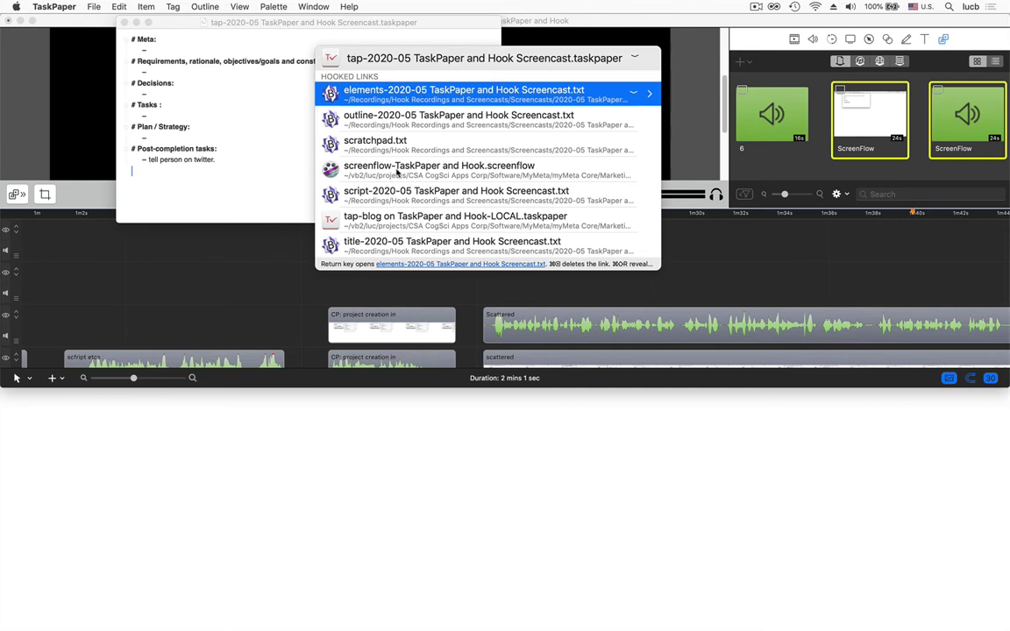
key("Down")
key("Down")
key("Down")
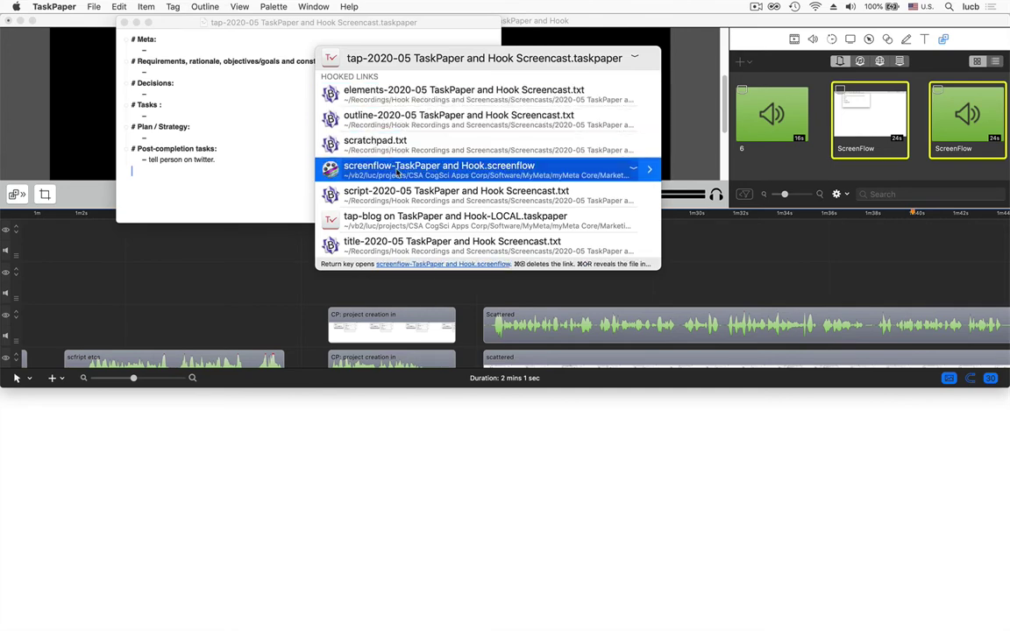
key("Down")
key("Up")
key("Up")
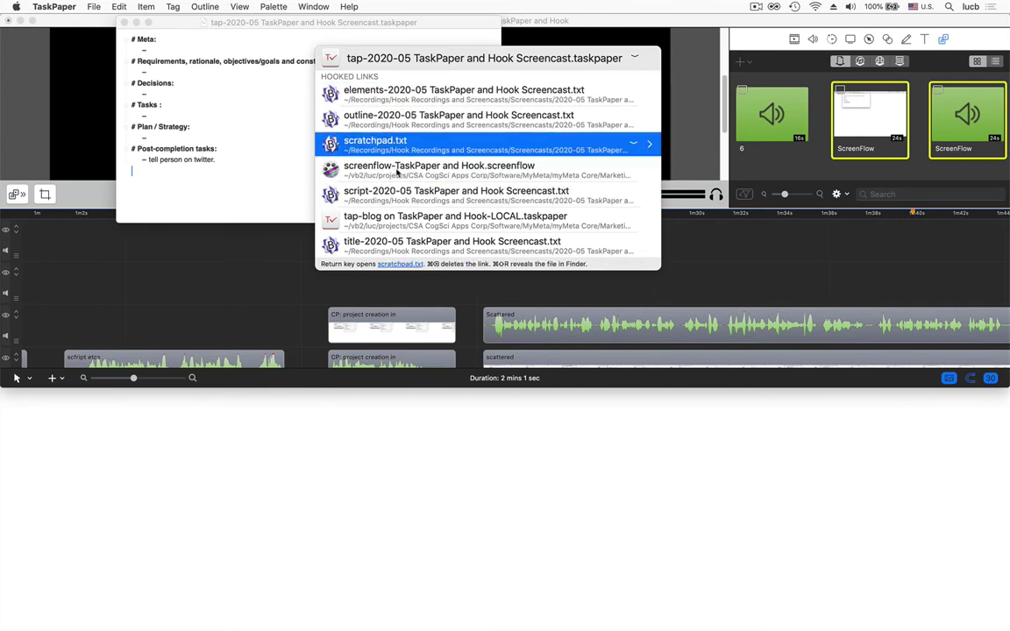
key("Right")
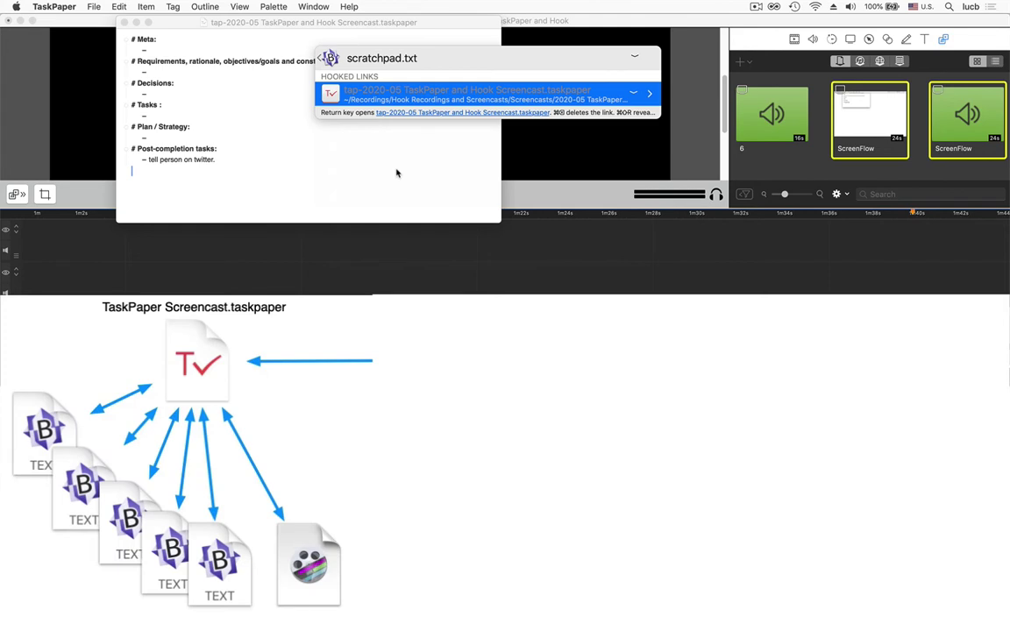
key("Left")
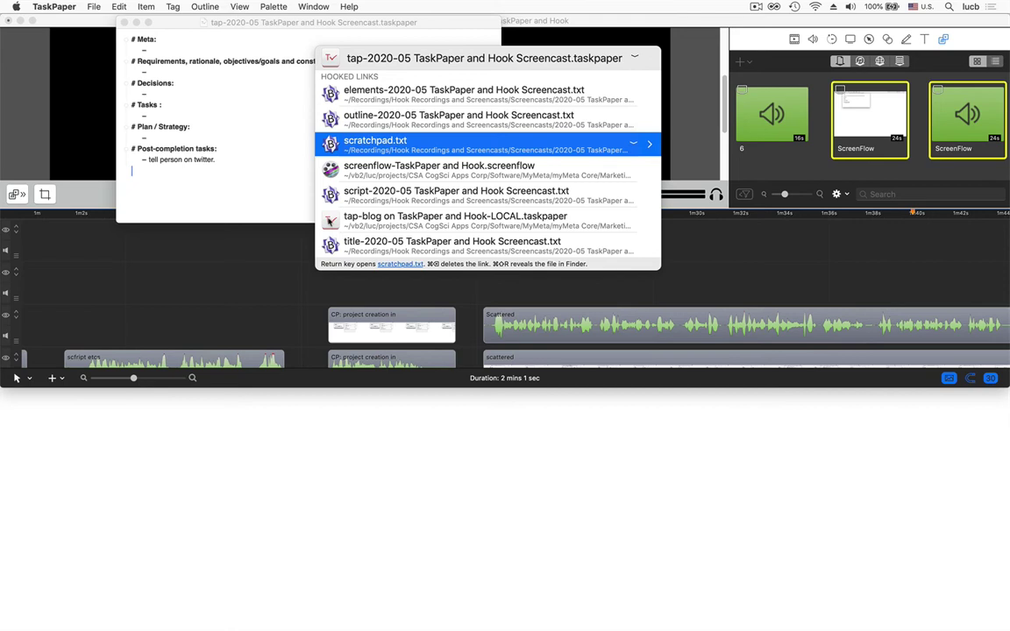
key("super")
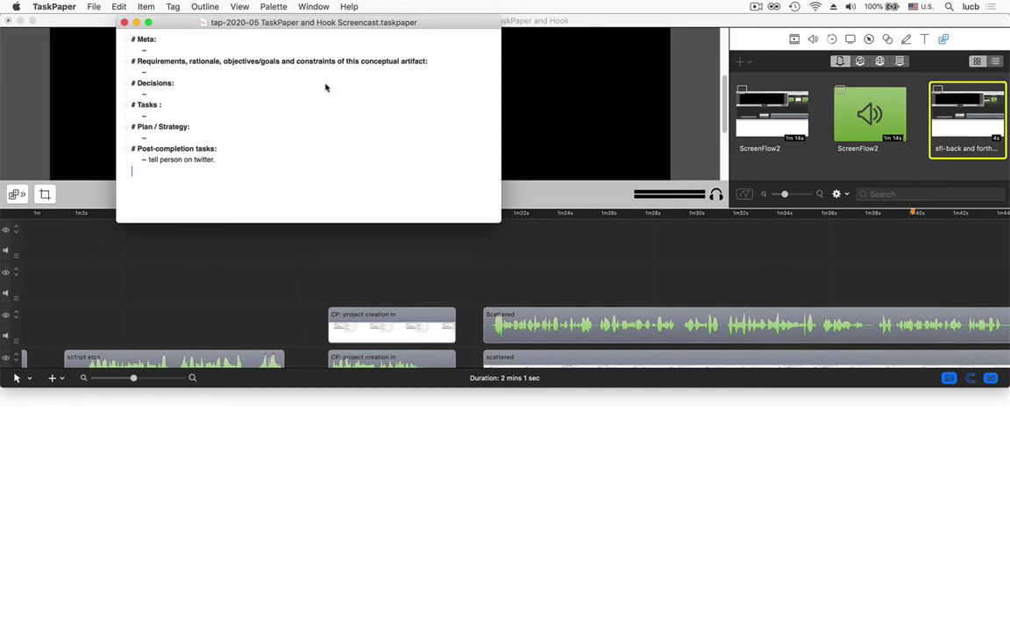
Reveal the tap .taskpaper file in Finder and bring its screencast folder window to the front
key("ctrl+h")
key("super+r")
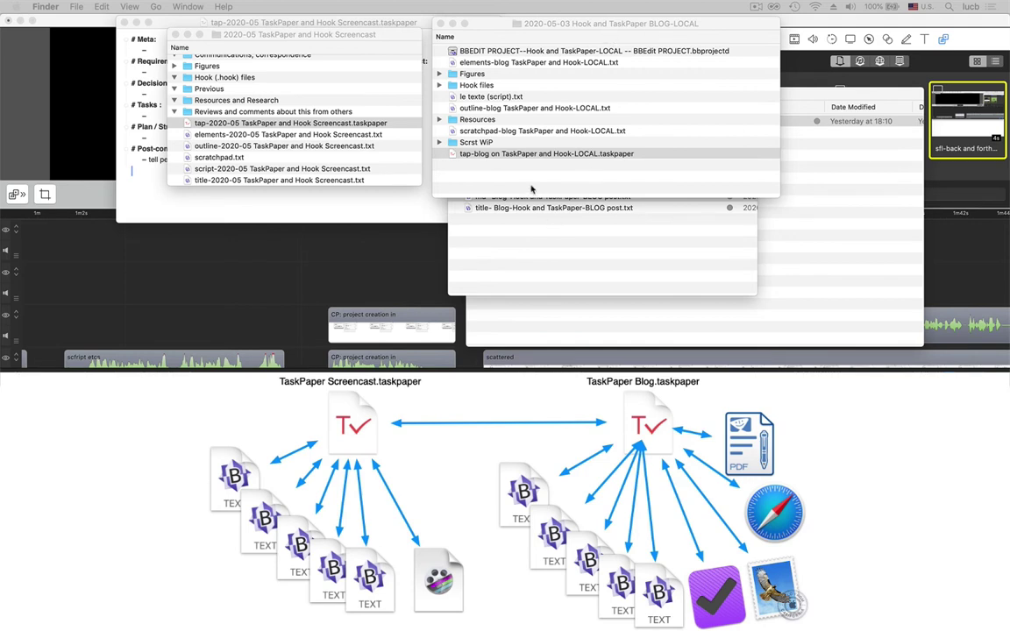
left_click(479, 168)
key("super+grave")
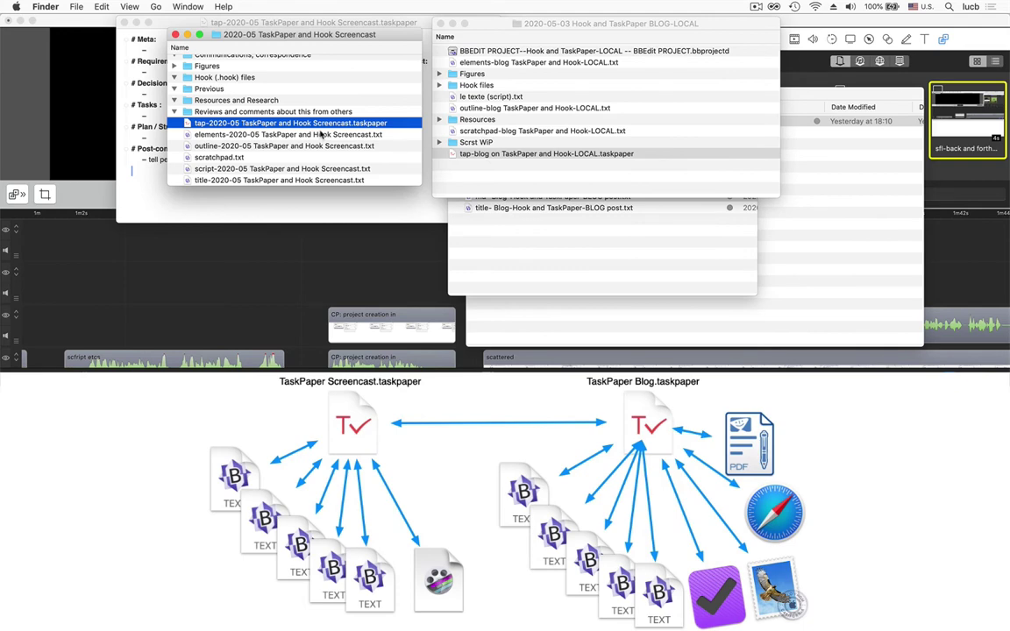
Go from the tap screencast file's hooked links to those of tap-blog on TaskPaper and Hook-LOCAL.taskpaper and open the linked Wikipedia task management PDF
key("super+shift+space")
key("Down")
key("Down")
key("Down")
key("Down")
key("Down")
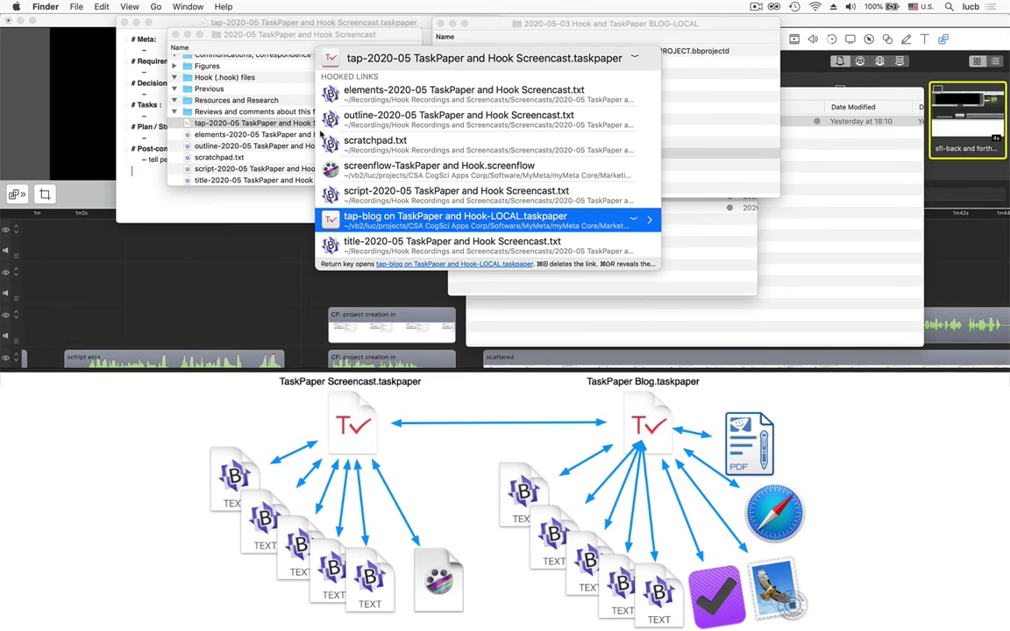
key("Right")
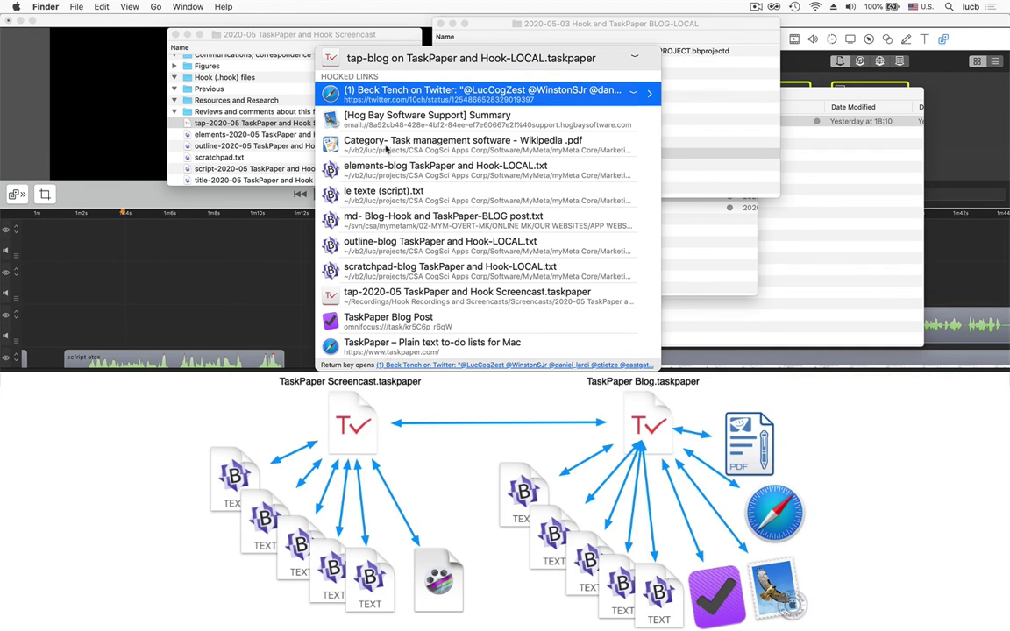
left_click(386, 149)
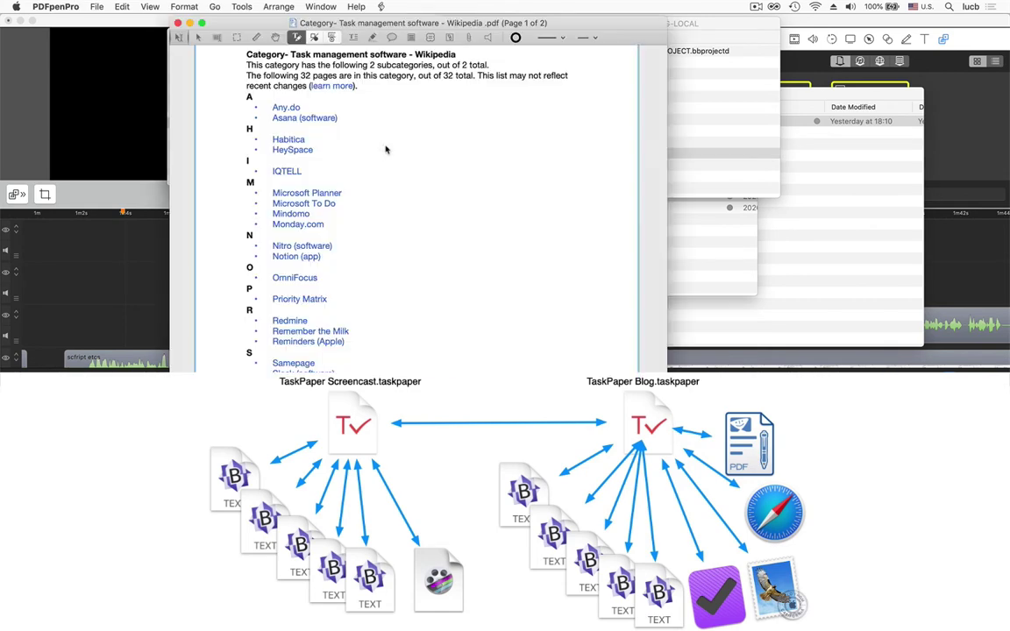
Show the hooked links of the tap-blog .taskpaper file in the BLOG-LOCAL folder and navigate to those of the linked tap-2020-05 screencast file
left_click(691, 160)
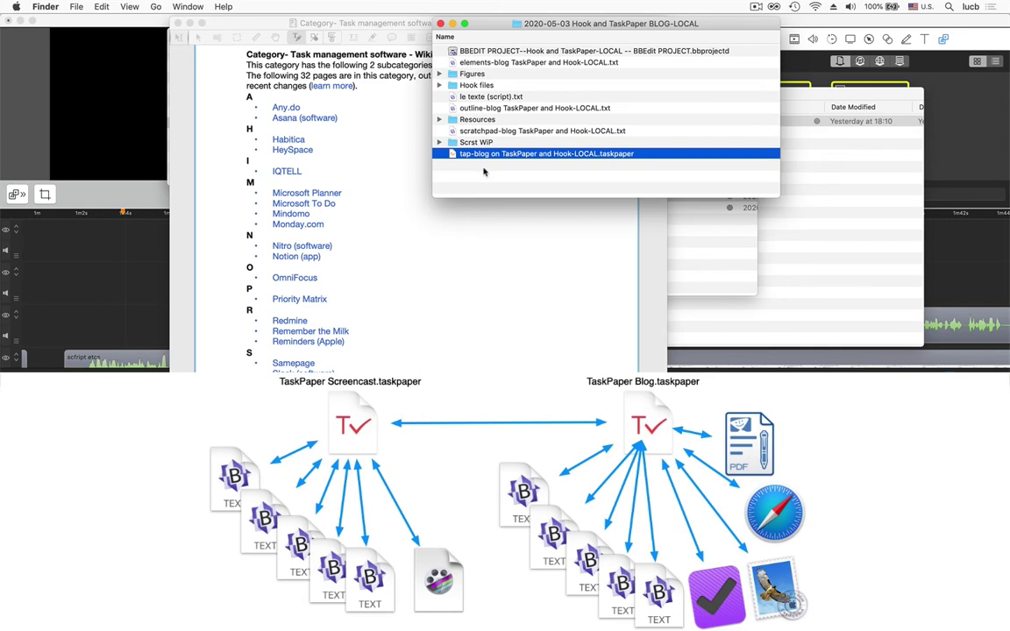
key("super+shift+space")
key("Down")
key("Down")
key("Down")
key("Down")
key("Down")
key("Down")
key("Down")
key("Down")
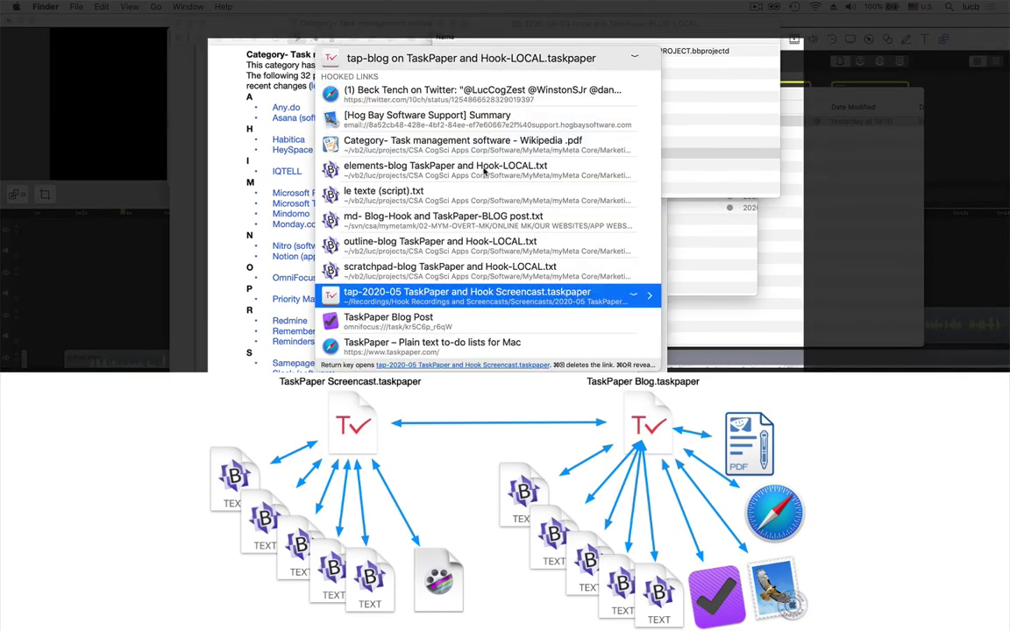
key("Right")
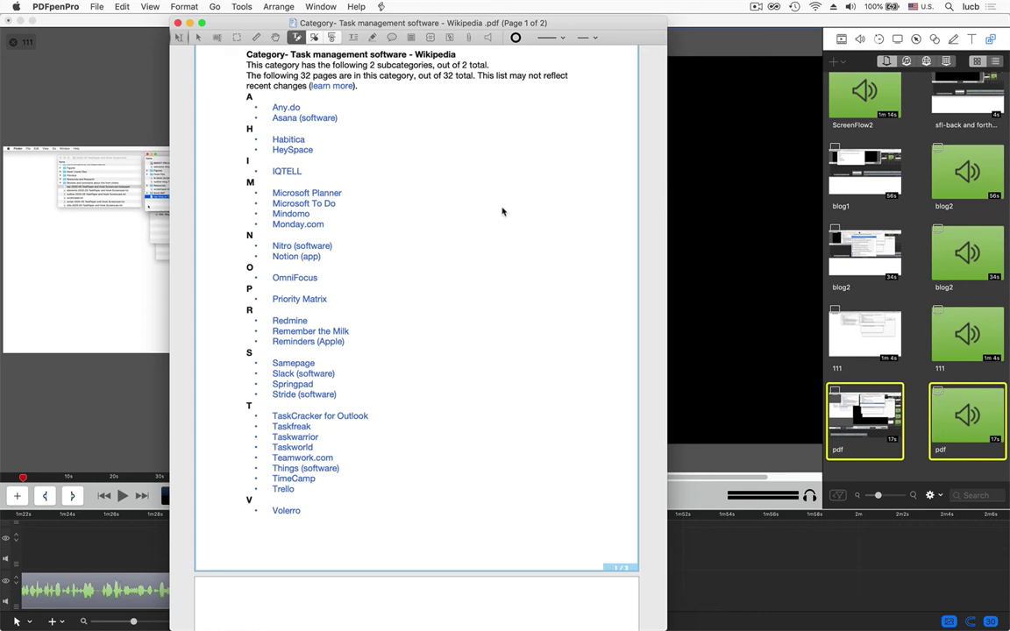
Copy the Wikipedia PDF's Markdown link with Hook and add a "reread" task containing it under Tasks in the tap-2020-05 screencast TaskPaper file
key("super+shift+space")
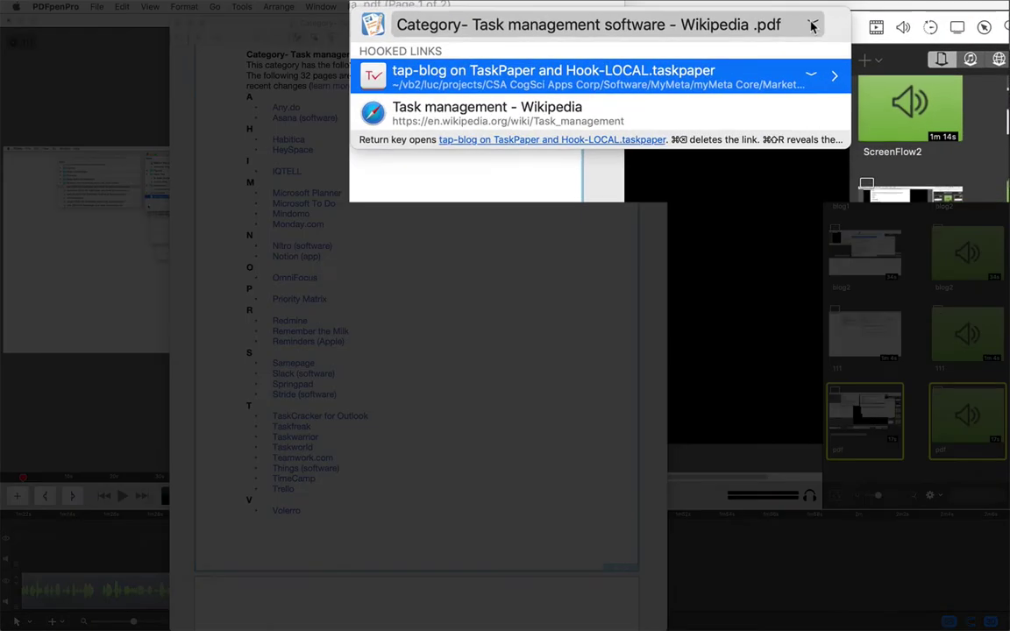
left_click(797, 35)
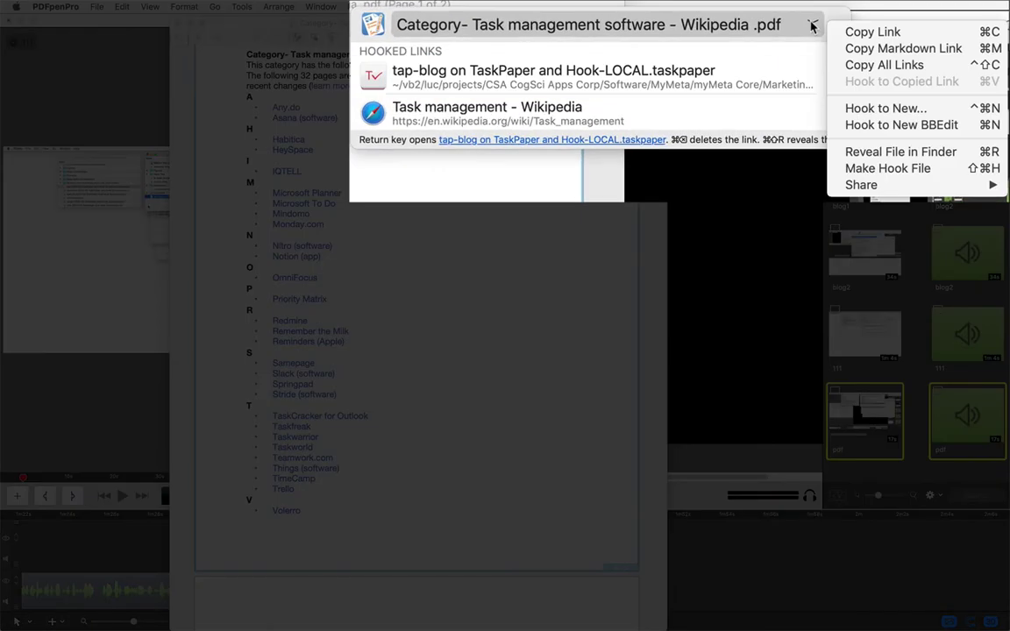
left_click(873, 49)
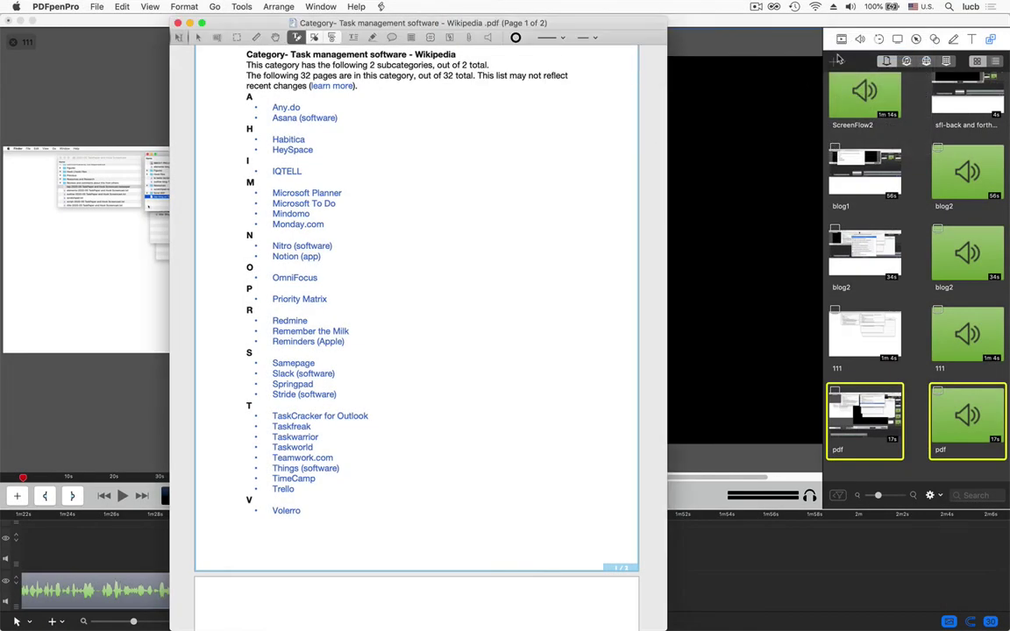
key("super+Tab")
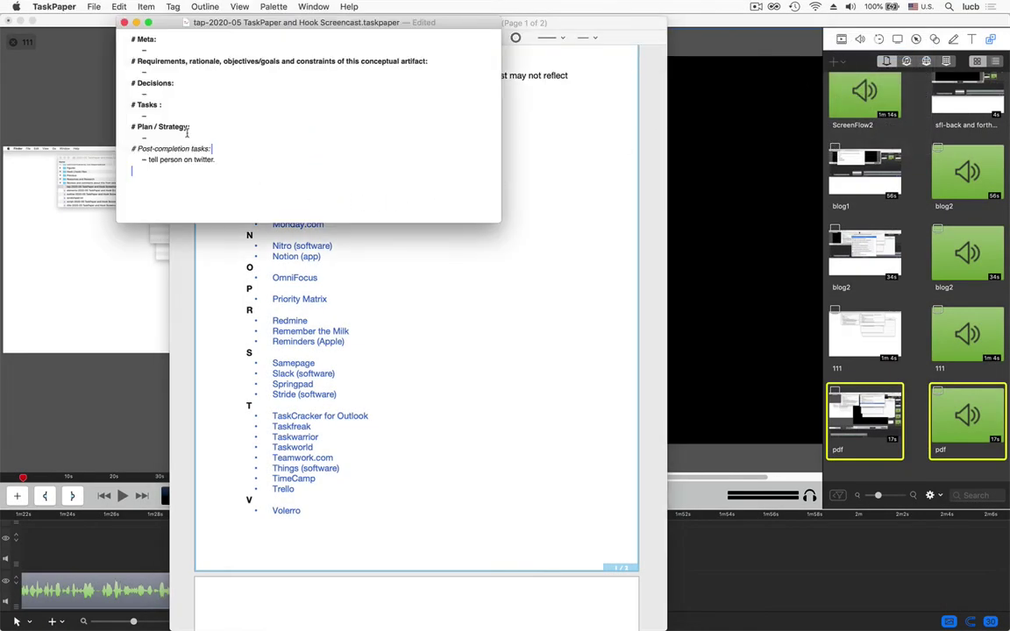
type("[Category- Task management software - Wikipedia .pdf](hook://file/jg3re8DrV?p=MjAyMC0wNS0wMyBIb29rIGFuZCBUYXNrUGFwZXIgQkxPRy1MT0NBTC9SZXNvdXJjZXM=&n=Category-%20Task%20management%20software%20-%20Wikipedia%20.pdf)")
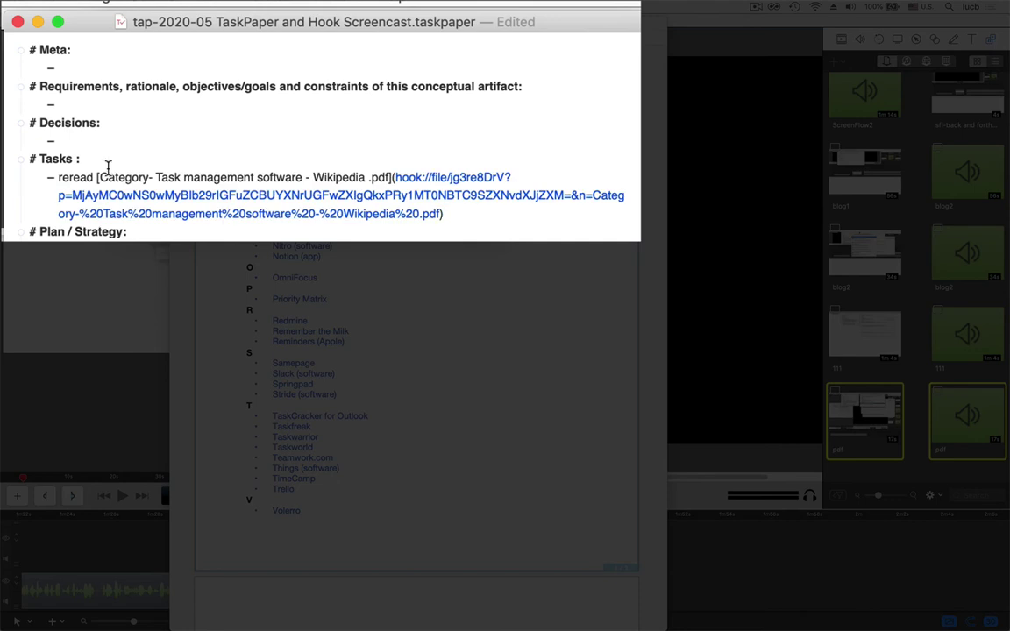
Shorten the PDF link in the reread task to hook://file/jg3re8DrV by deleting everything after the identifier, and save the file
left_click_drag(99, 175, 383, 181)
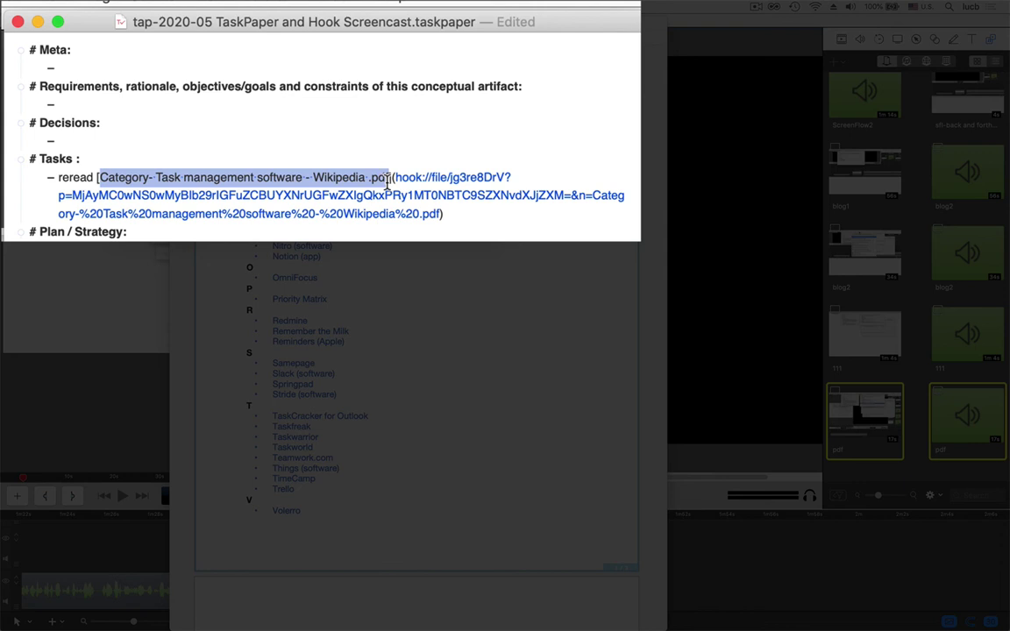
key("alt+Right")
key("alt+Right")
key("alt+Right")
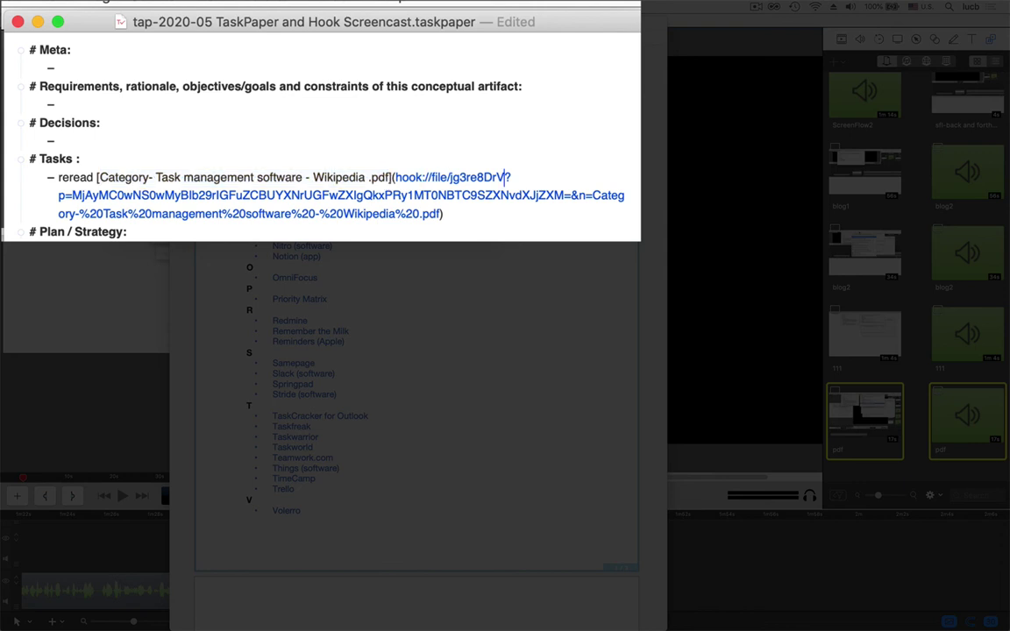
left_click_drag(506, 177, 570, 195)
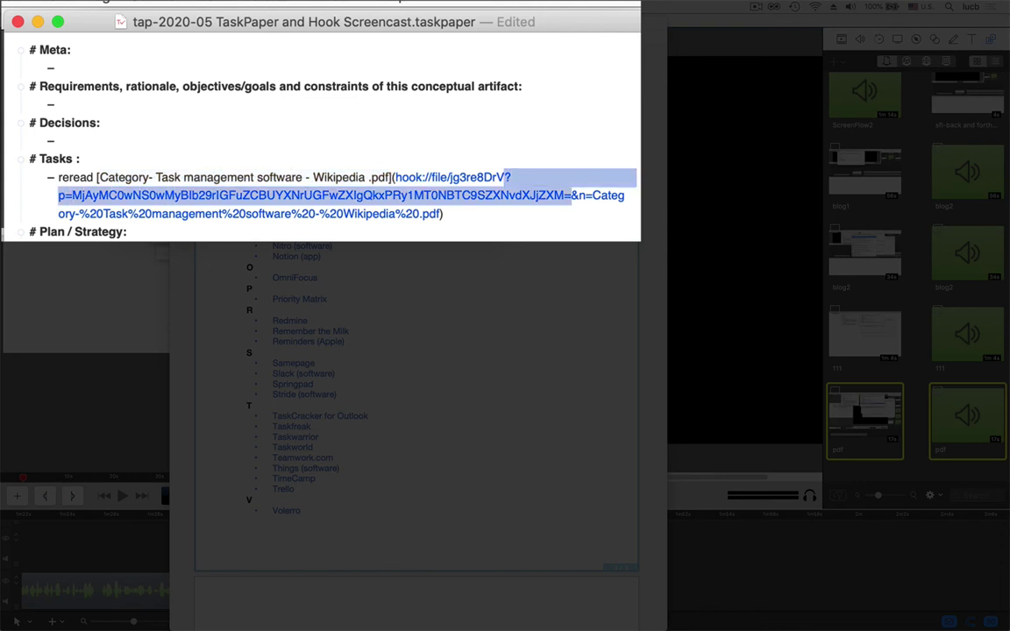
key("shift+Right")
key("shift+Right")
key("shift+Right")
key("shift+Right")
key("shift+Right")
key("shift+Right")
key("shift+Right")
key("shift+Right")
key("shift+Right")
key("shift+Right")
key("shift+Right")
key("shift+Right")
key("shift+Right")
key("shift+Right")
key("shift+Right")
key("shift+Right")
key("shift+Right")
key("shift+Right")
key("shift+Right")
key("shift+Right")
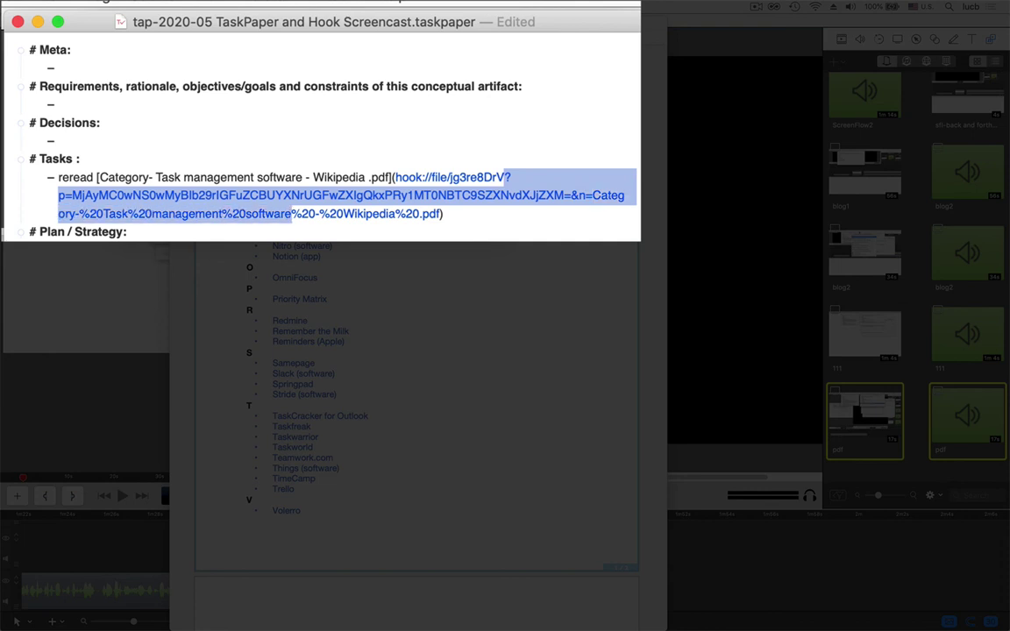
key("shift+Right")
key("shift+Right")
key("shift+Right")
key("shift+Right")
key("shift+Right")
key("shift+Right")
key("shift+Right")
key("shift+Right")
key("shift+Right")
key("shift+Right")
key("shift+Right")
key("shift+Right")
key("shift+Right")
key("shift+Right")
key("shift+Right")
key("shift+Right")
key("shift+Right")
key("shift+Right")
key("shift+Right")
key("shift+Right")
key("BackSpace")
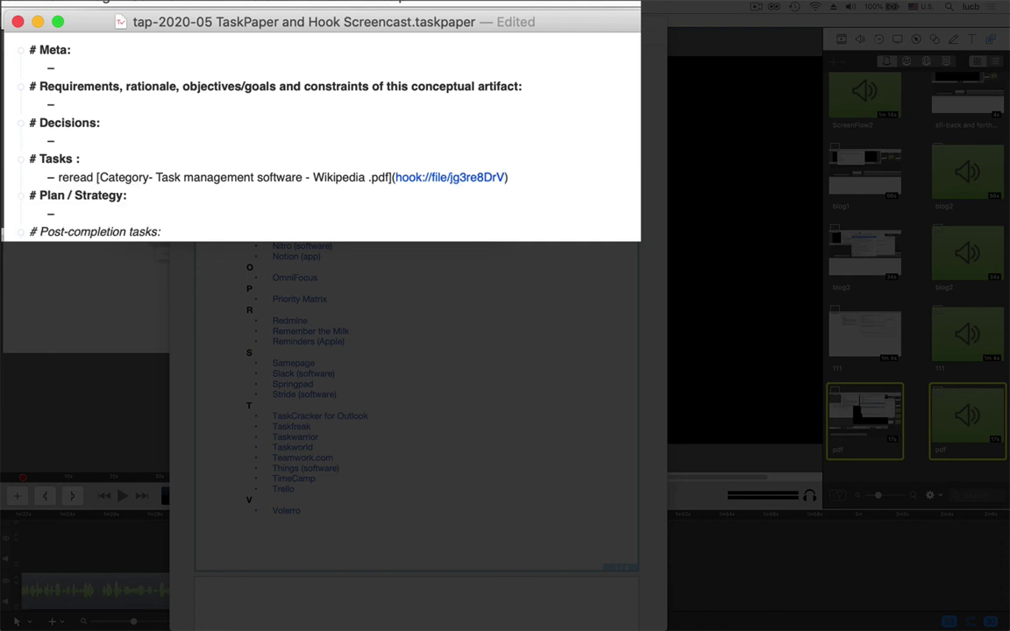
key("super+s")
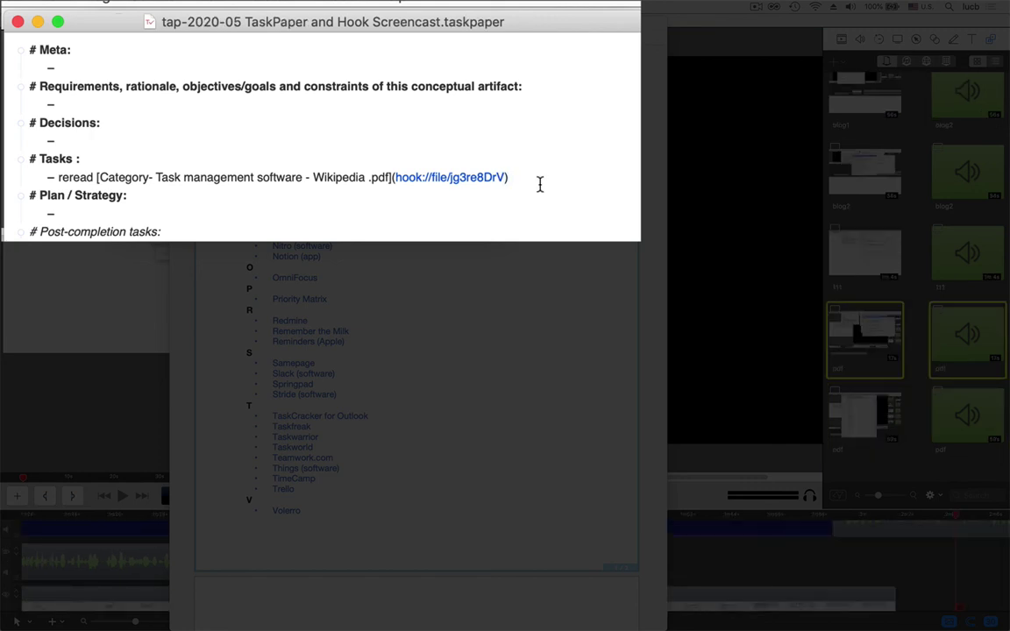
Copy the Hook link of the screenflow-TaskPaper and Hook project and paste it as a new item below the reread task in TaskPaper
left_click(540, 184)
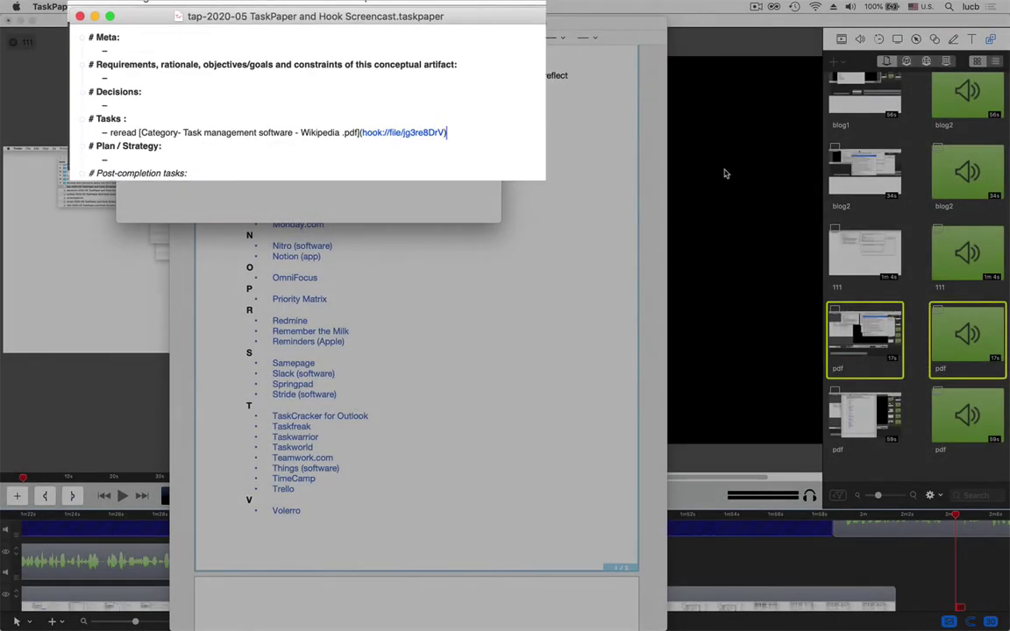
left_click(726, 173)
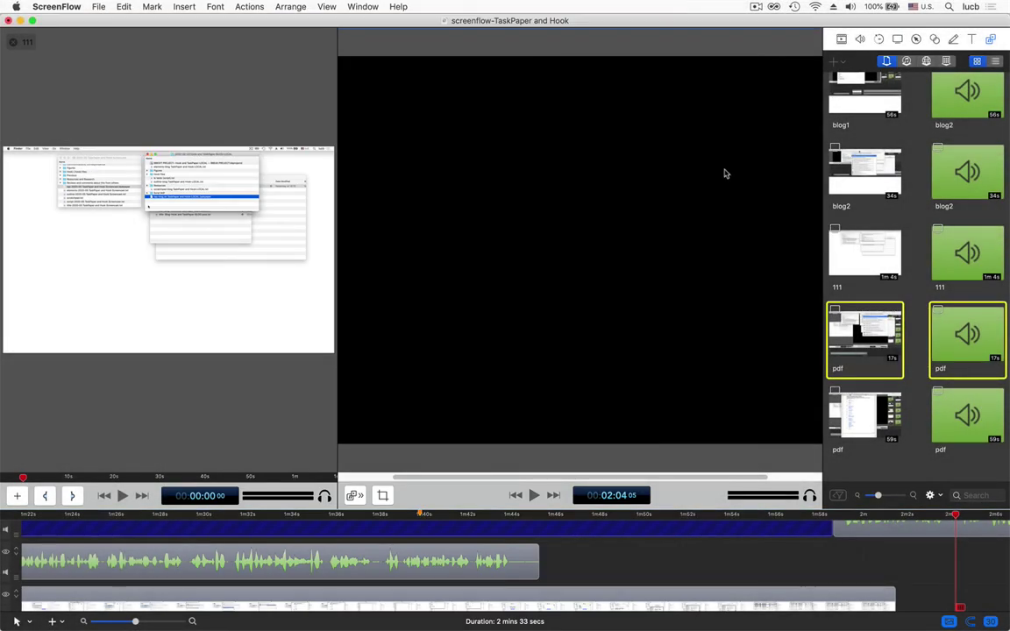
key("super+shift+space")
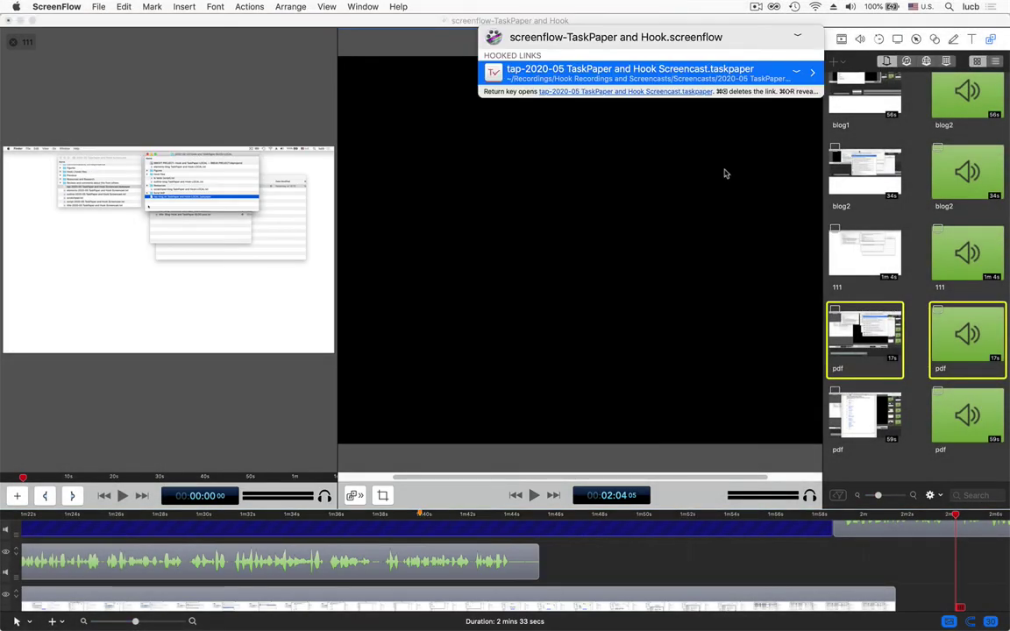
left_click(798, 38)
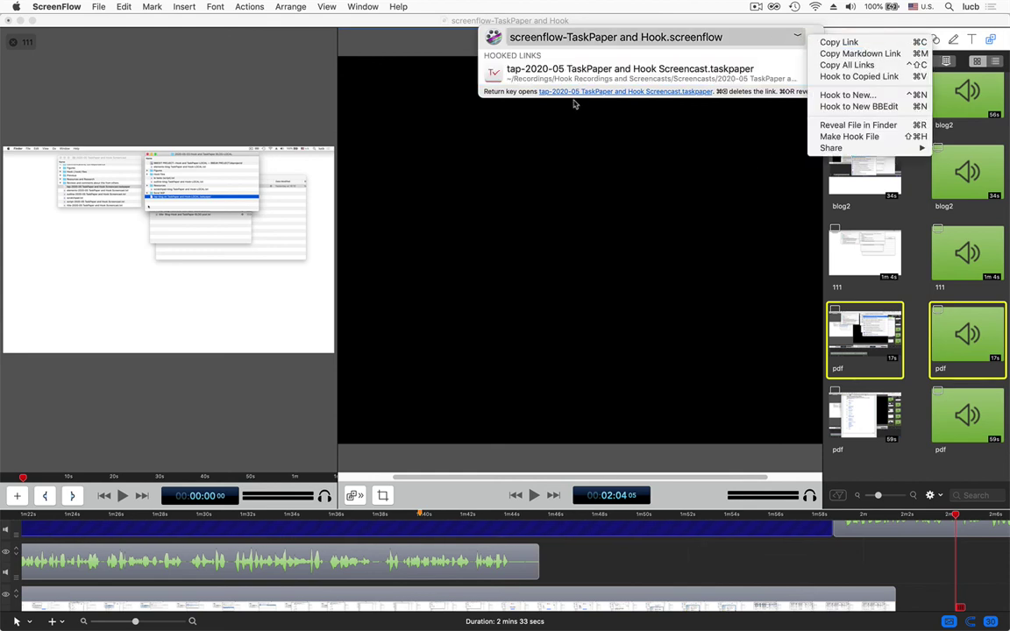
left_click(510, 118)
key("ctrl+h")
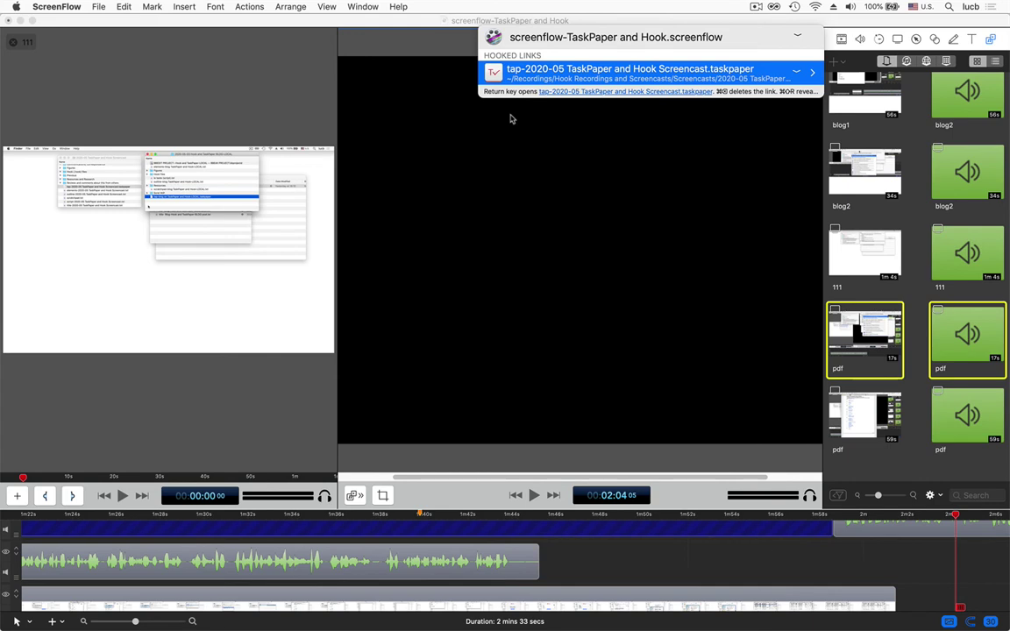
key("Return")
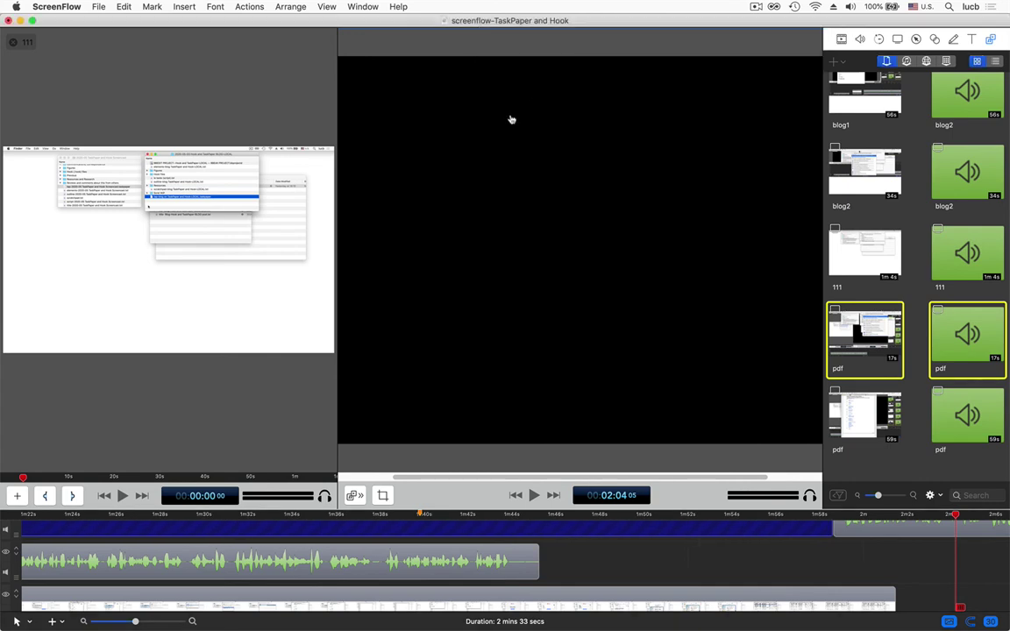
key("Return")
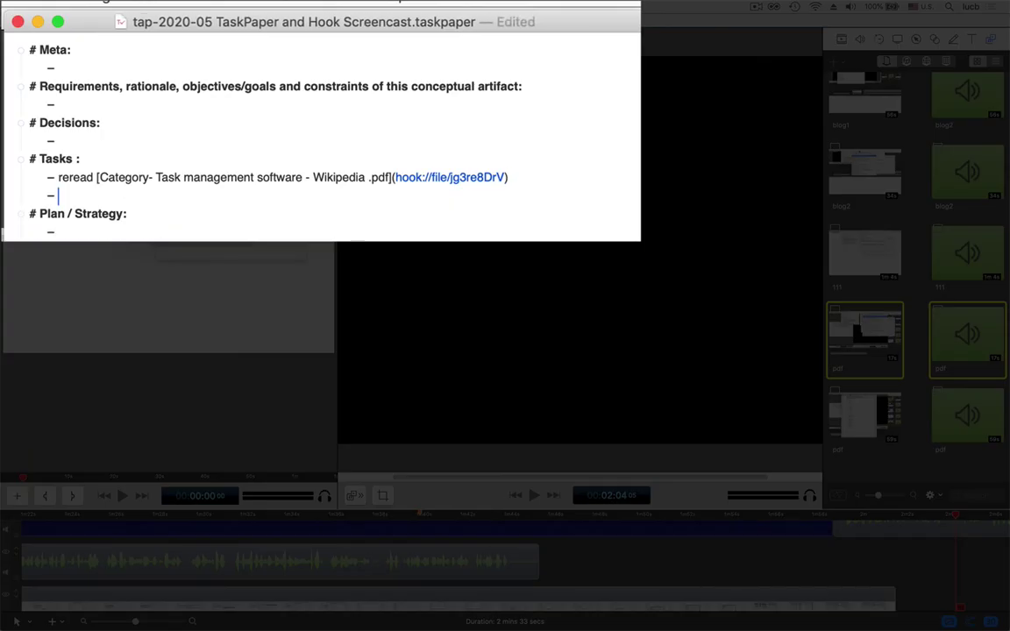
type("hook://file/jadDfb8x7?p=MjAyMC0wNS0wMyBIb29rIGFuZCBUYXNrUGFwZXIgQkxPRy1MT0NBTC9TY3JzdCBXaVA=&n=screenflow-TaskPaper%20and%20Hook.screenflow")
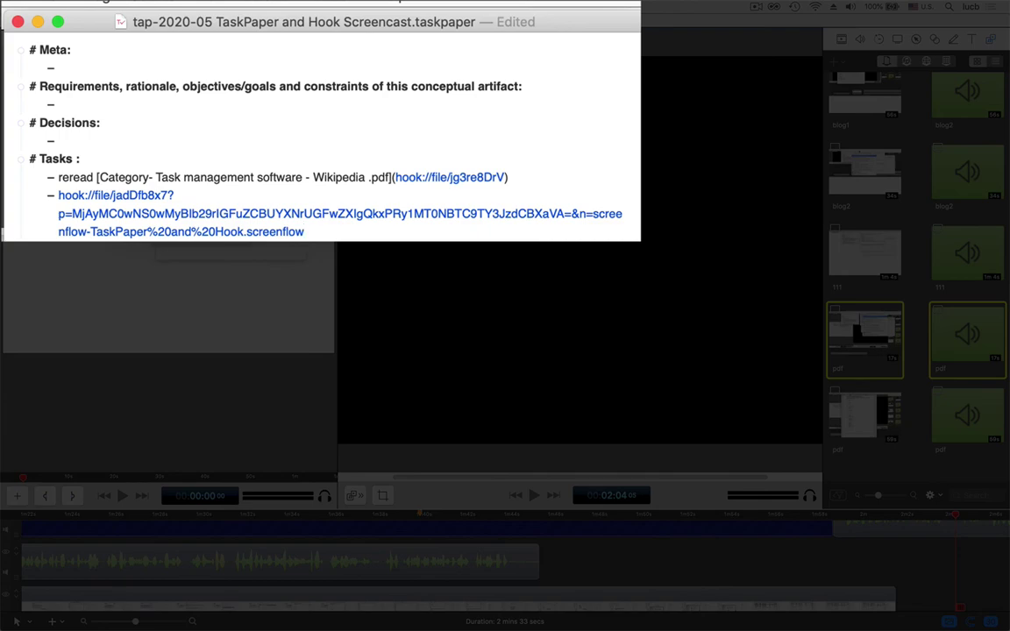